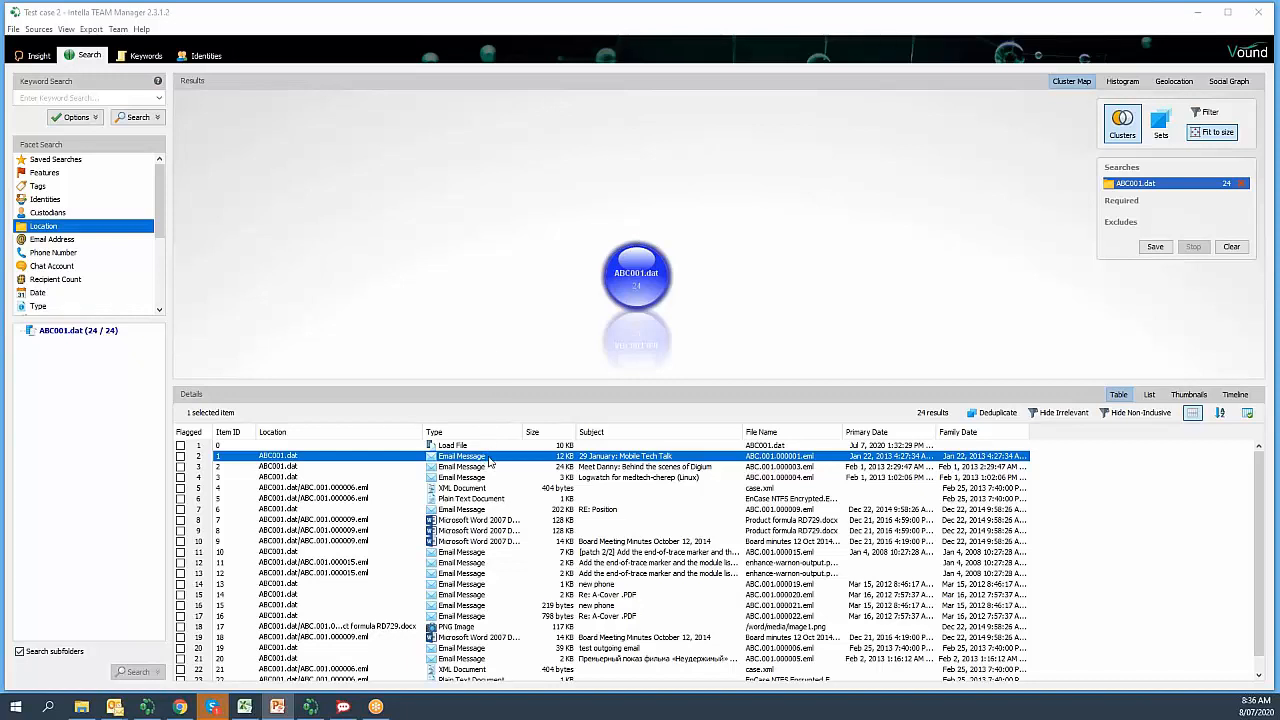
# Open the "29 January: Mobile Tech Talk" email and copy the Mime-Version field name from its headers.
pyautogui.doubleClick(490, 461)
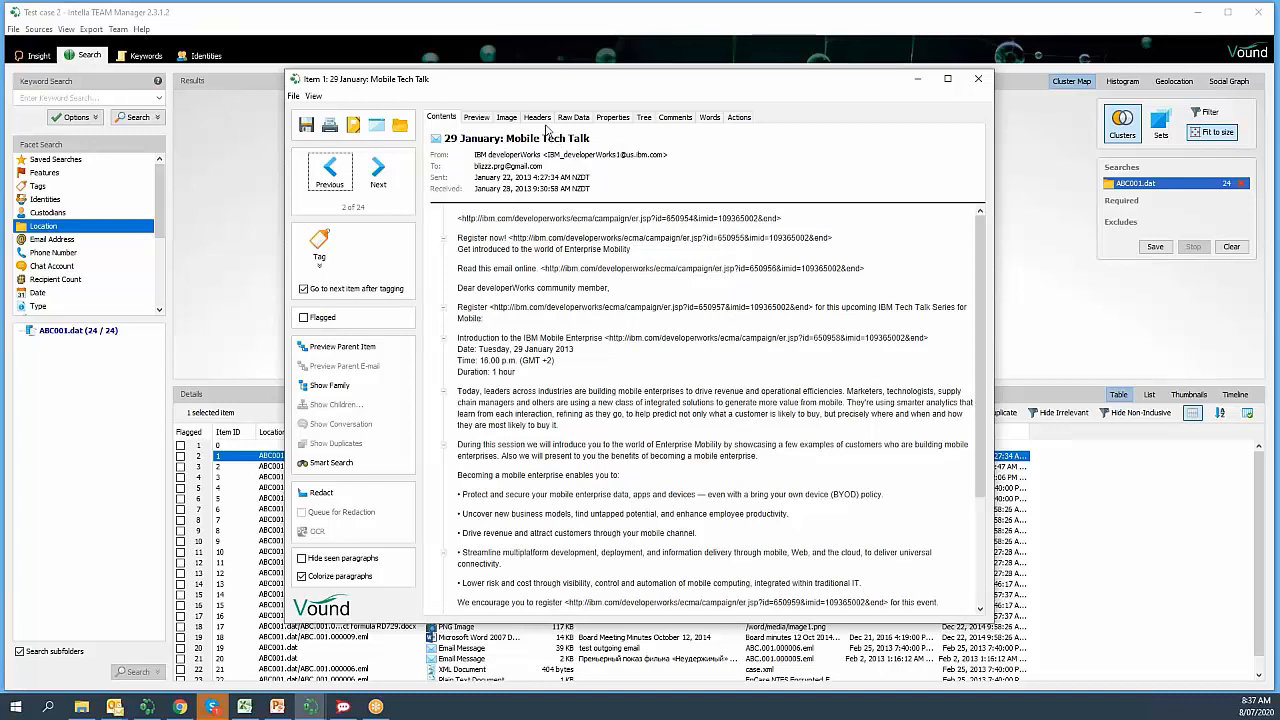
pyautogui.click(540, 118)
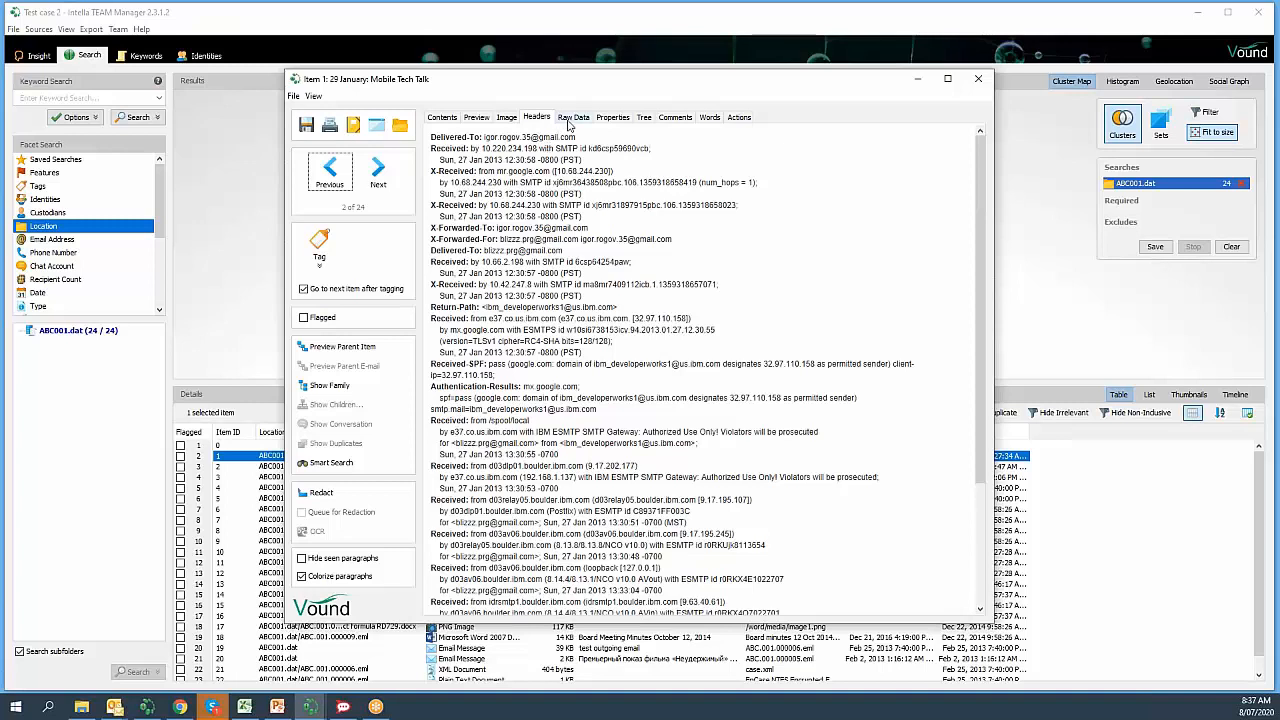
pyautogui.click(569, 120)
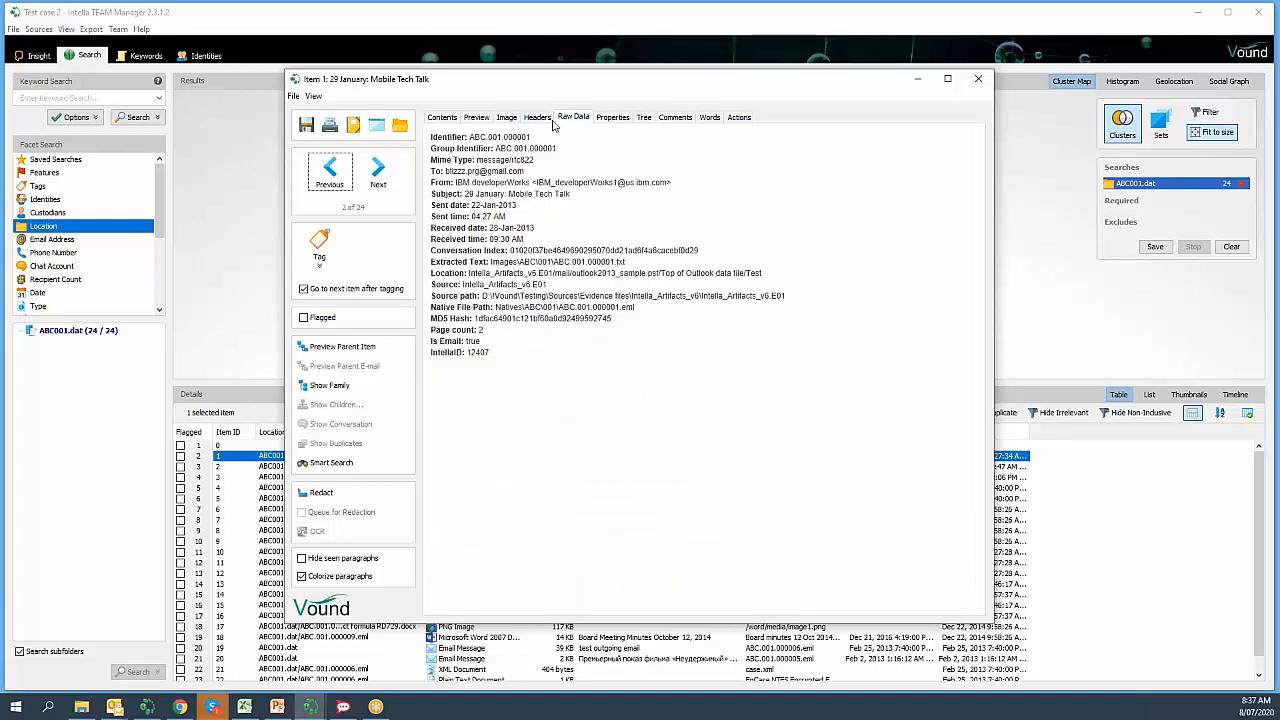
pyautogui.click(546, 121)
pyautogui.scroll(-5, 571, 307)
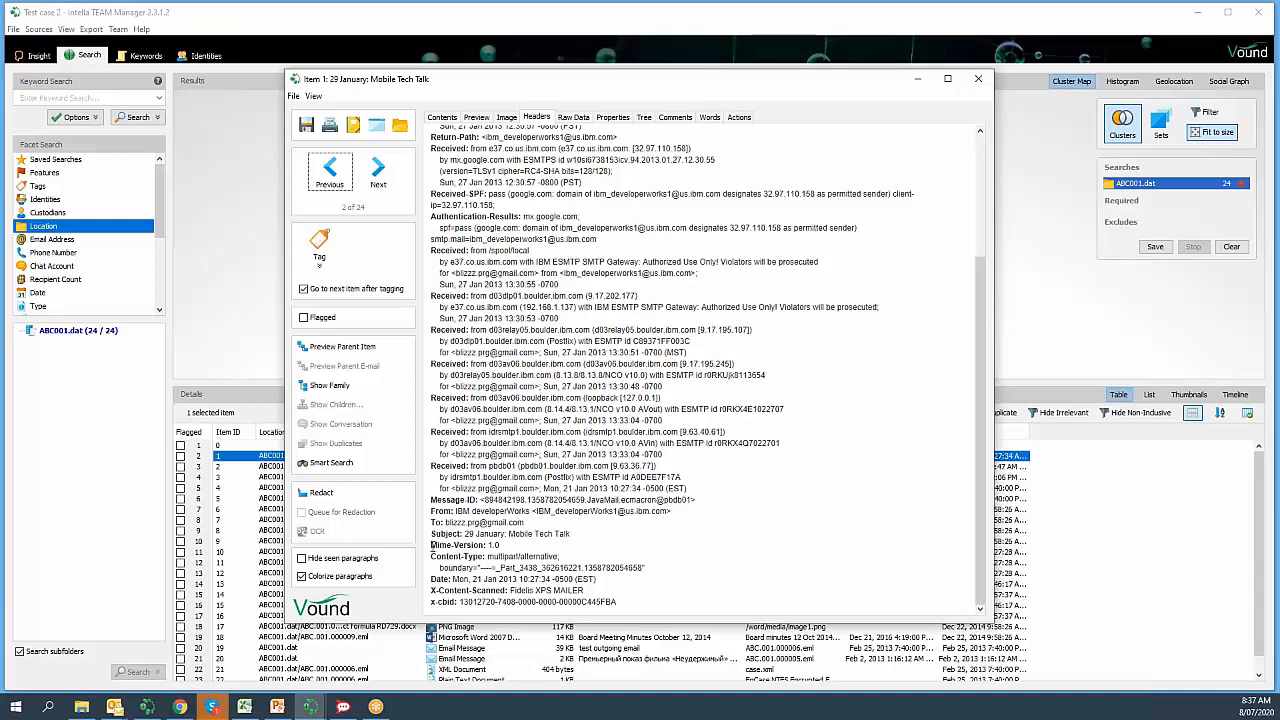
pyautogui.moveTo(431, 545); pyautogui.dragTo(487, 547)
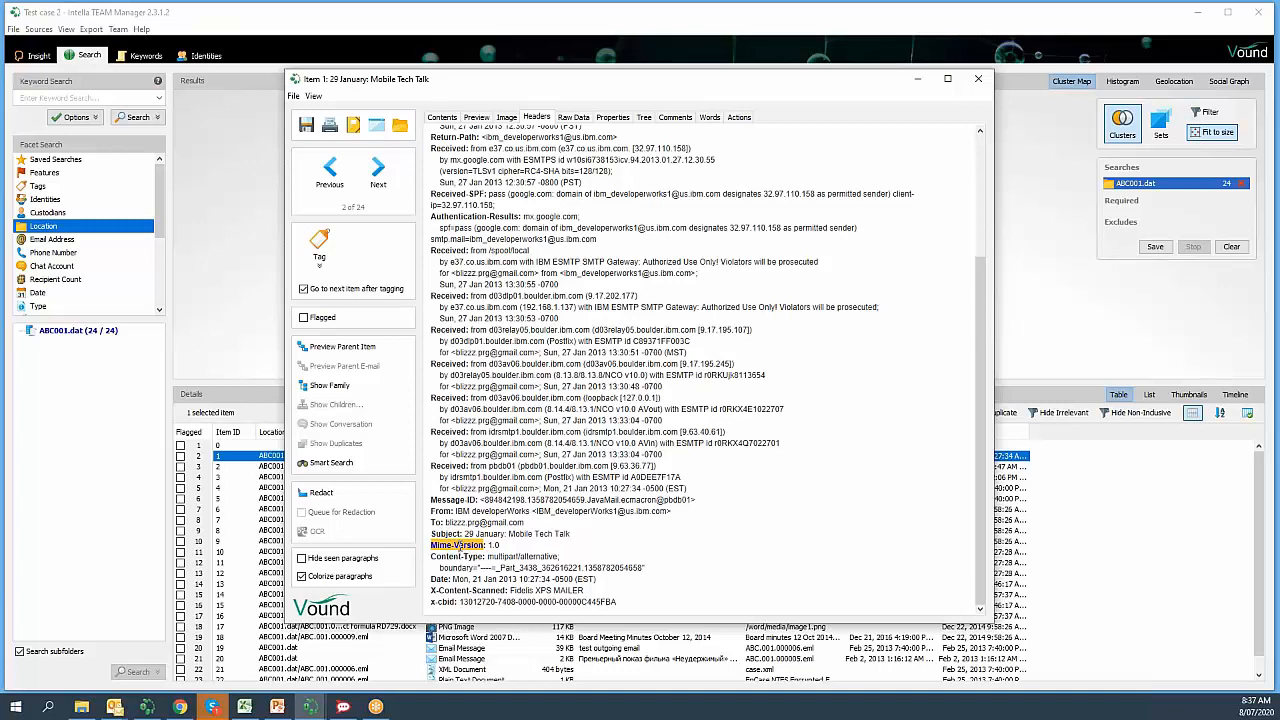
pyautogui.rightClick(459, 545)
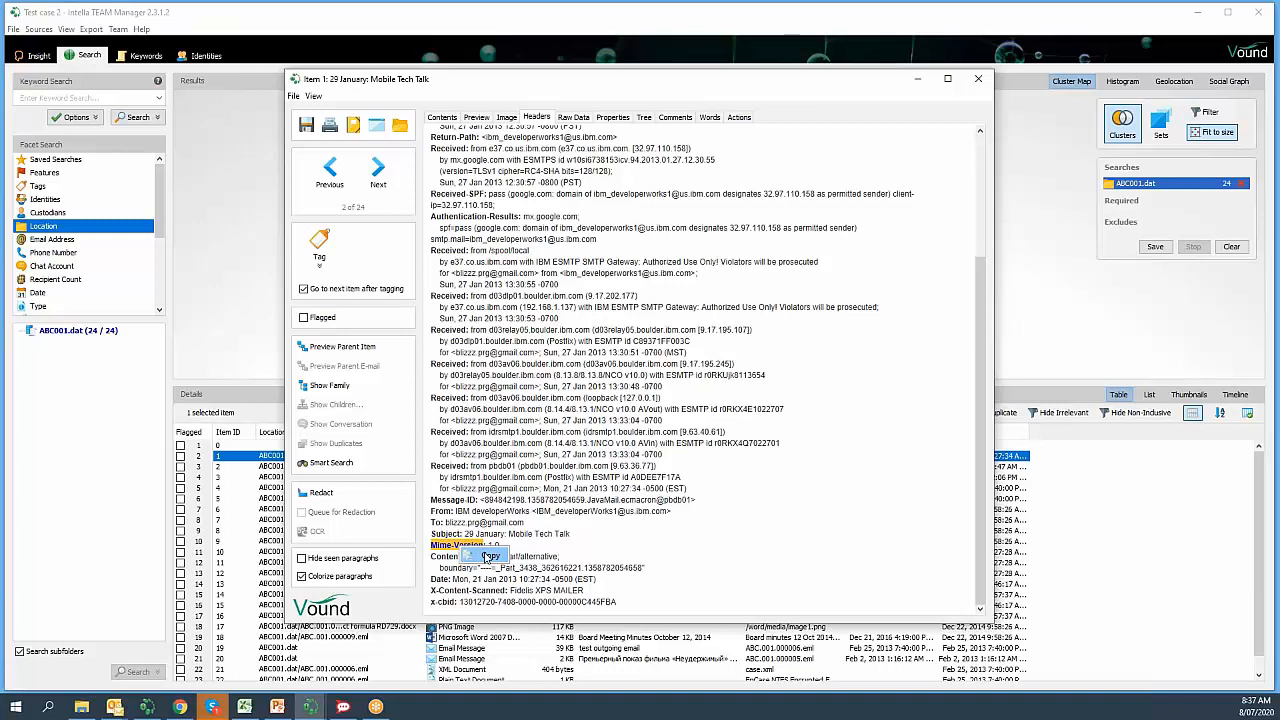
pyautogui.click(489, 556)
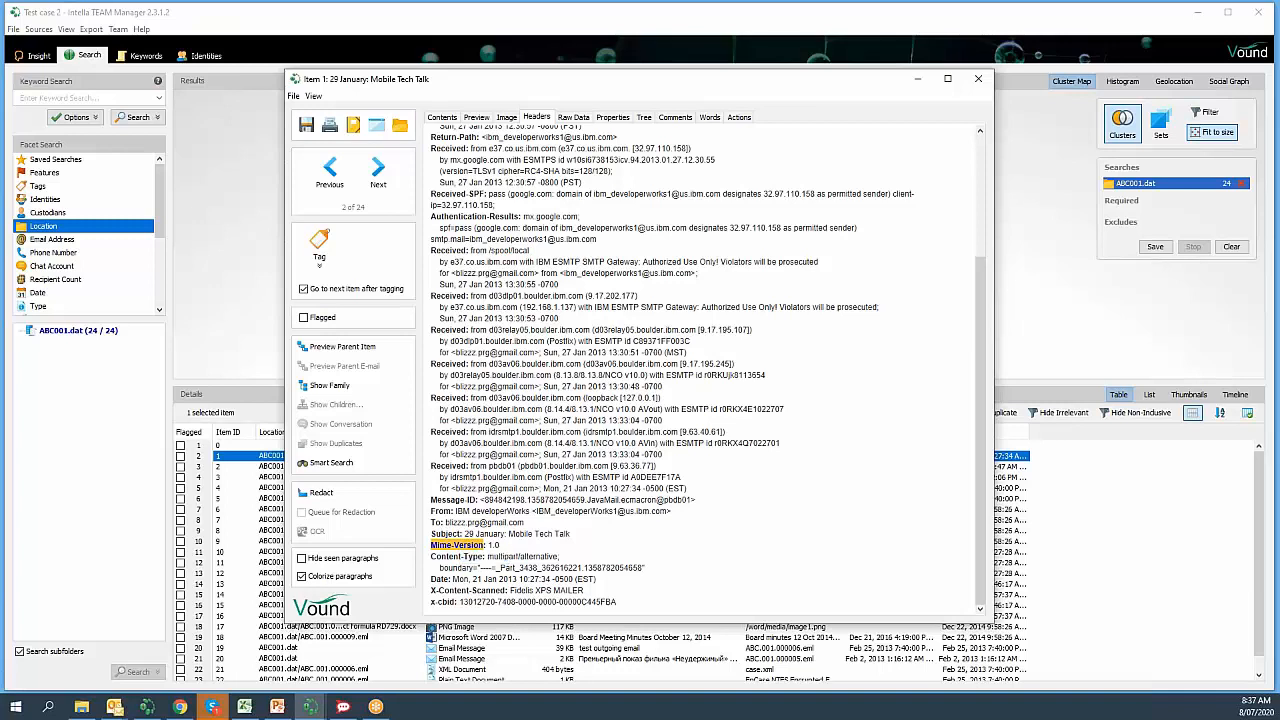
# Start a new custom column named "MIME version number" with description "Mime-Version" and type Text.
pyautogui.click(14, 30)
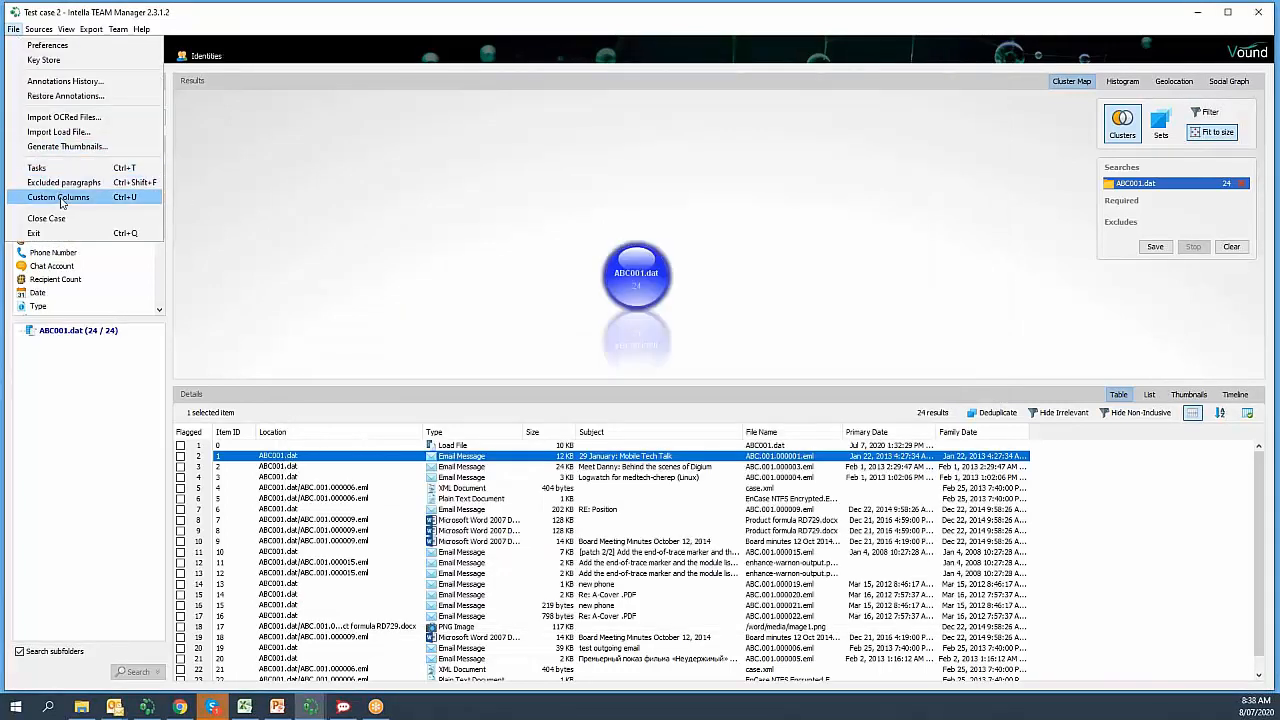
pyautogui.click(58, 198)
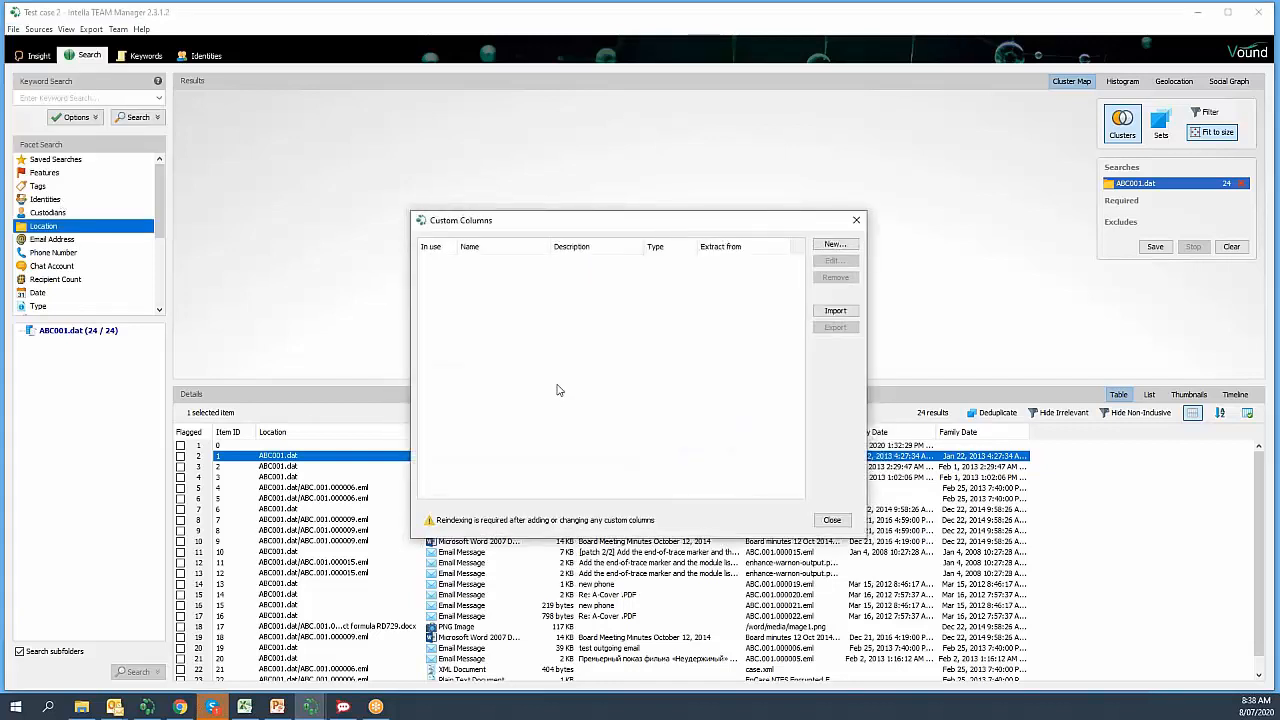
pyautogui.click(824, 248)
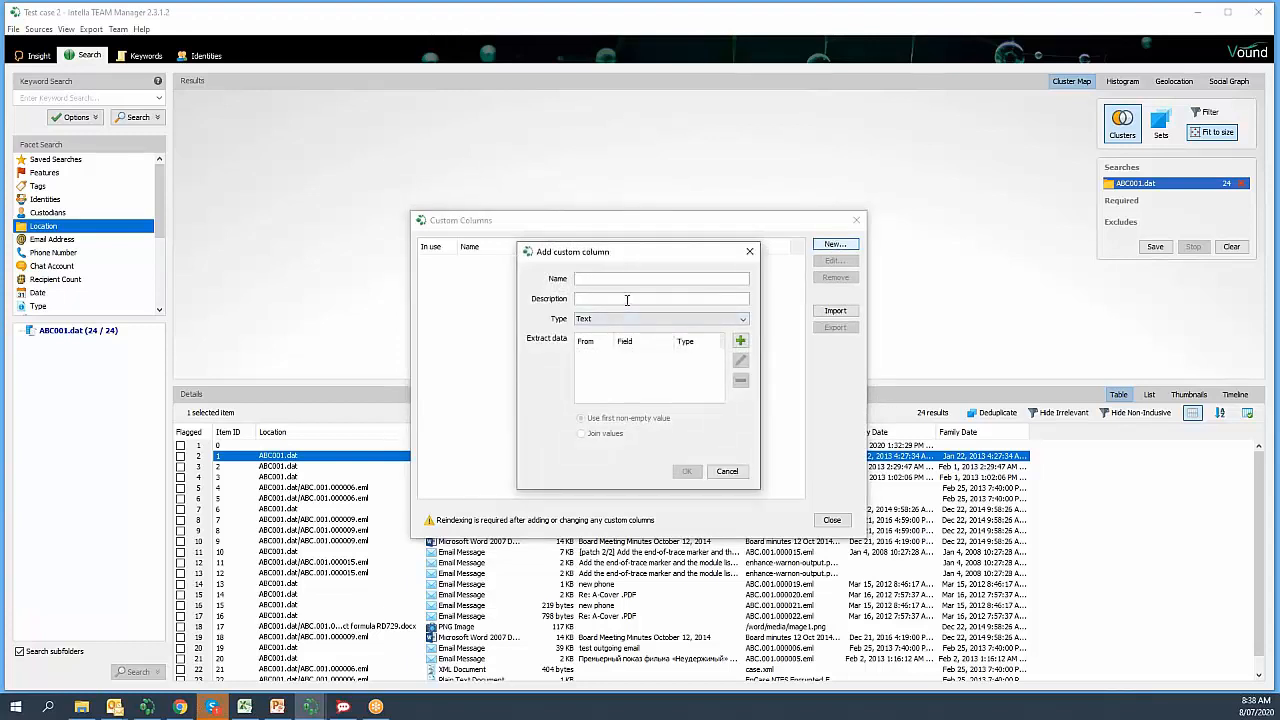
pyautogui.click(627, 299)
pyautogui.hotkey('ctrl', 'v')
pyautogui.write('MIME vers')
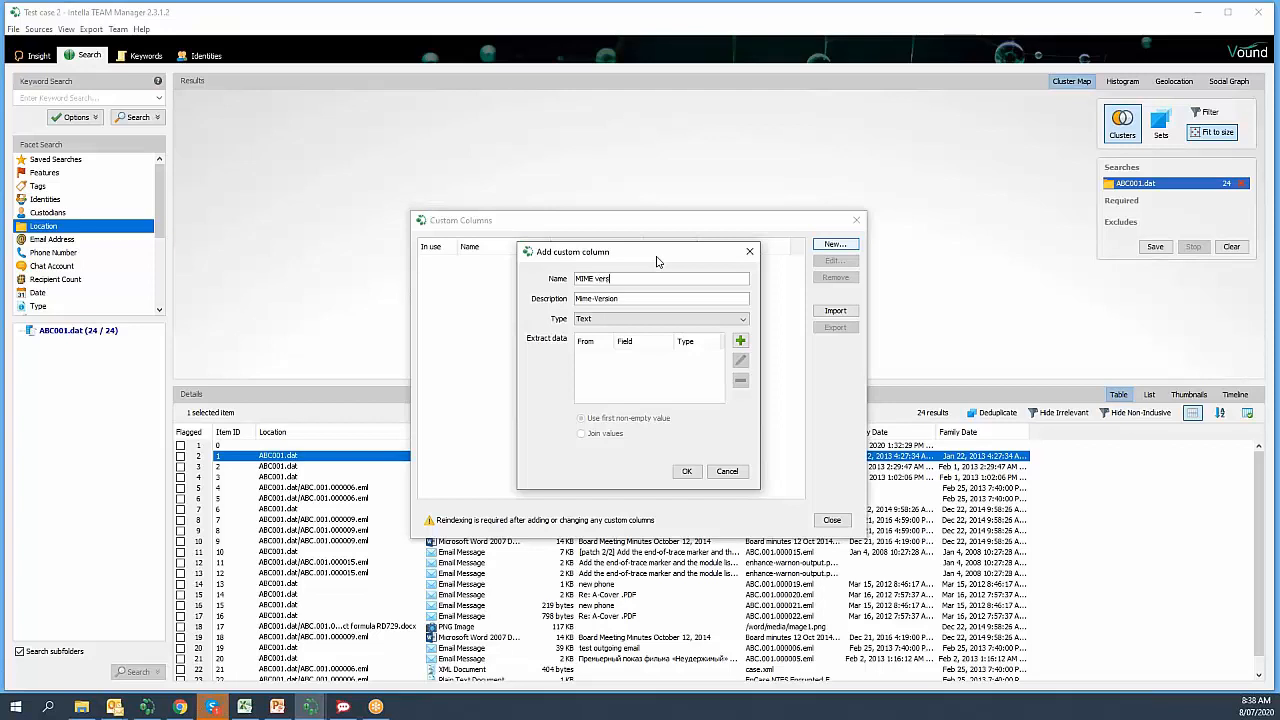
pyautogui.write('ion number')
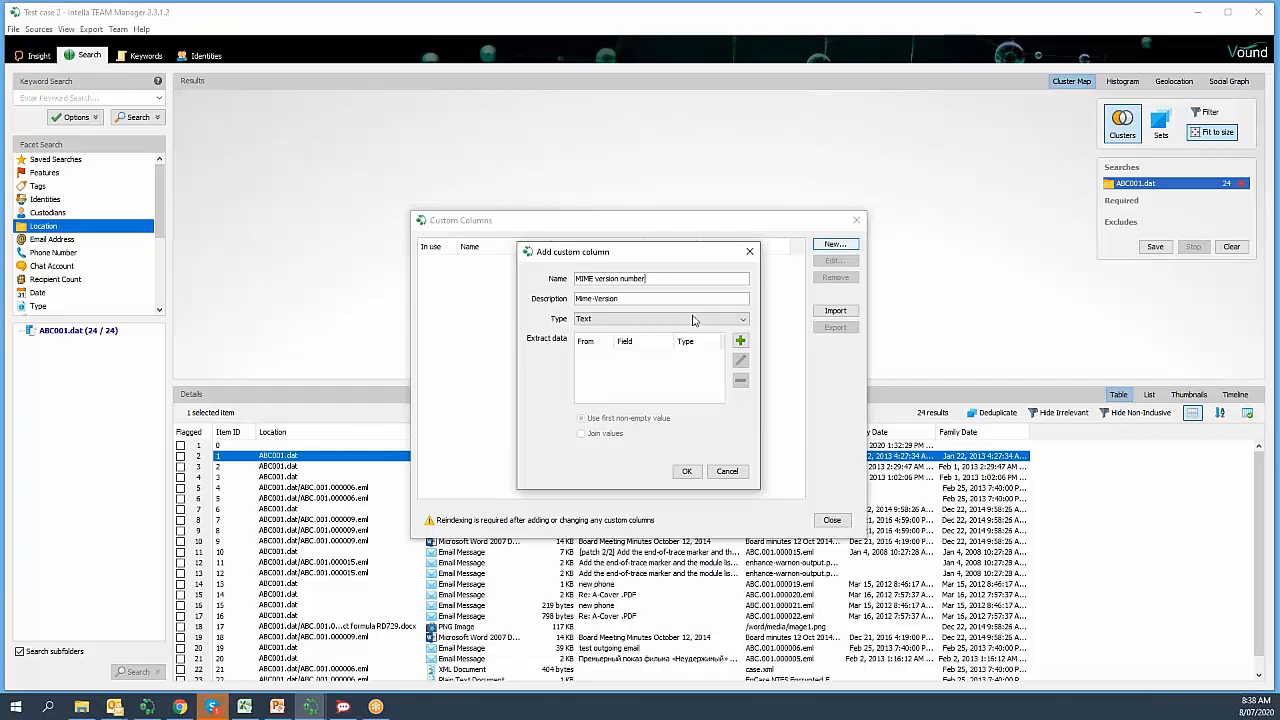
pyautogui.click(744, 320)
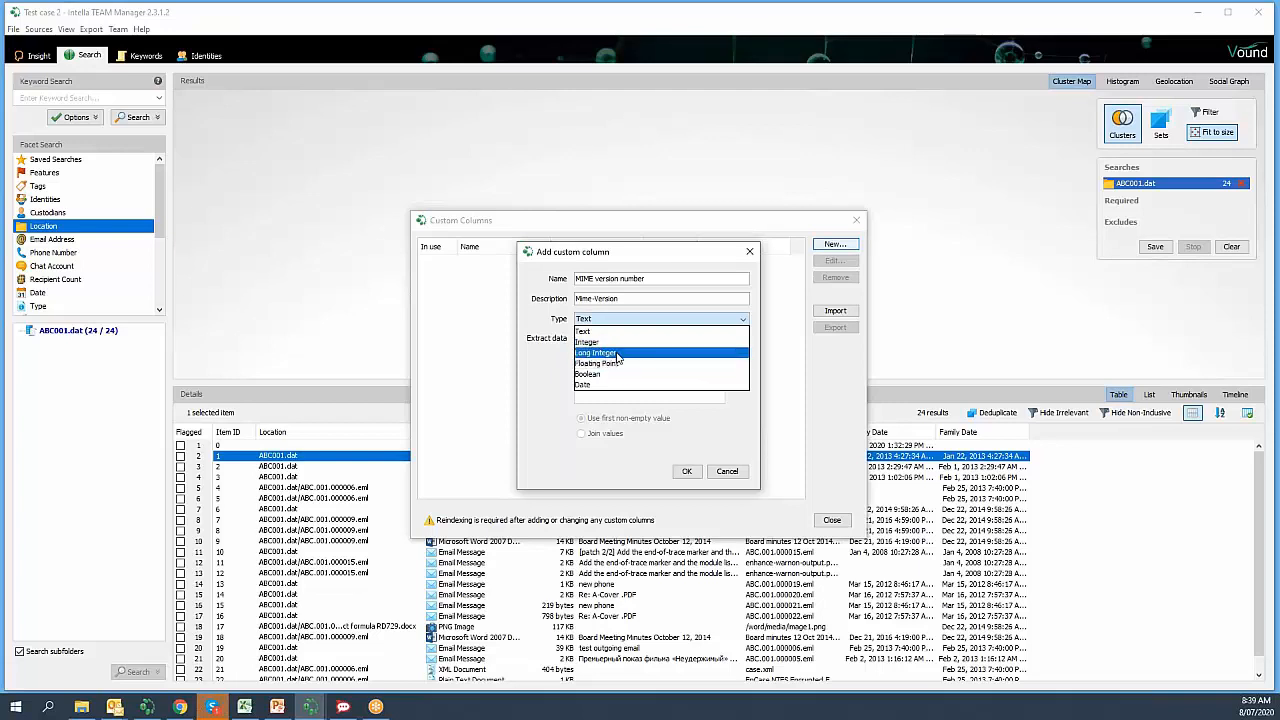
pyautogui.click(662, 330)
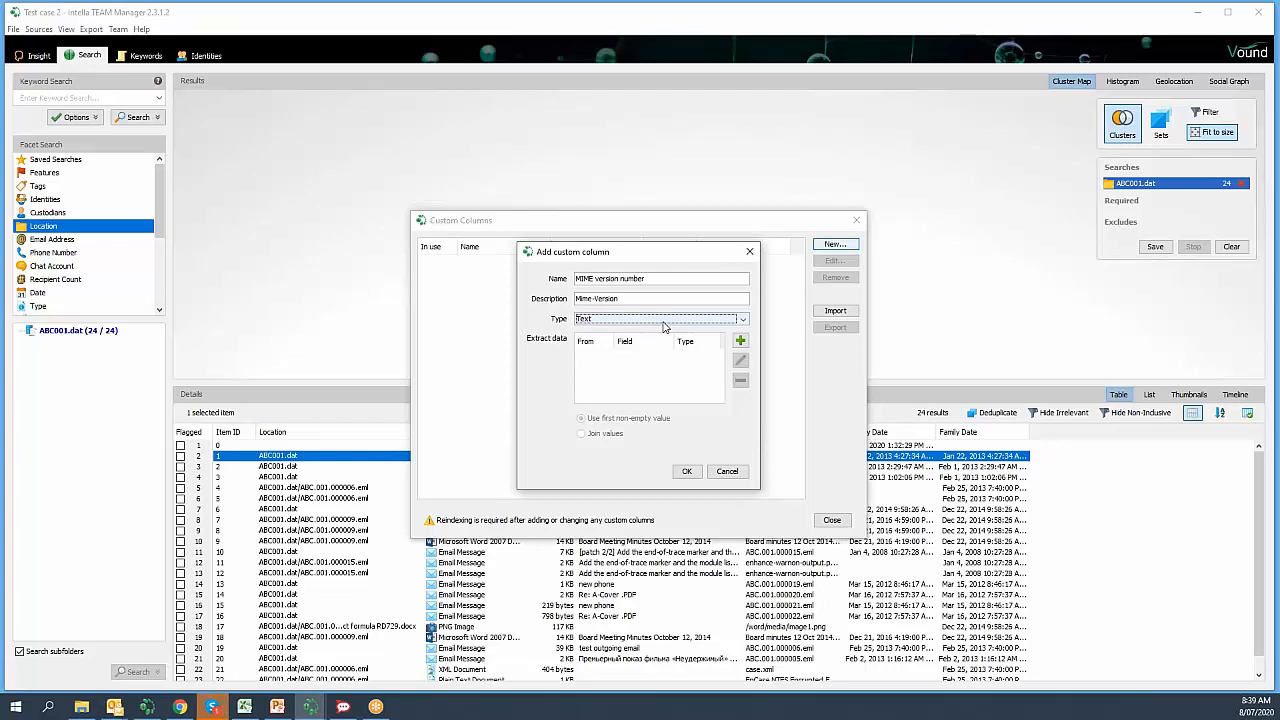
# Add a rule extracting the Mime-Version field from Headers for any item type, and save the custom column.
pyautogui.click(741, 342)
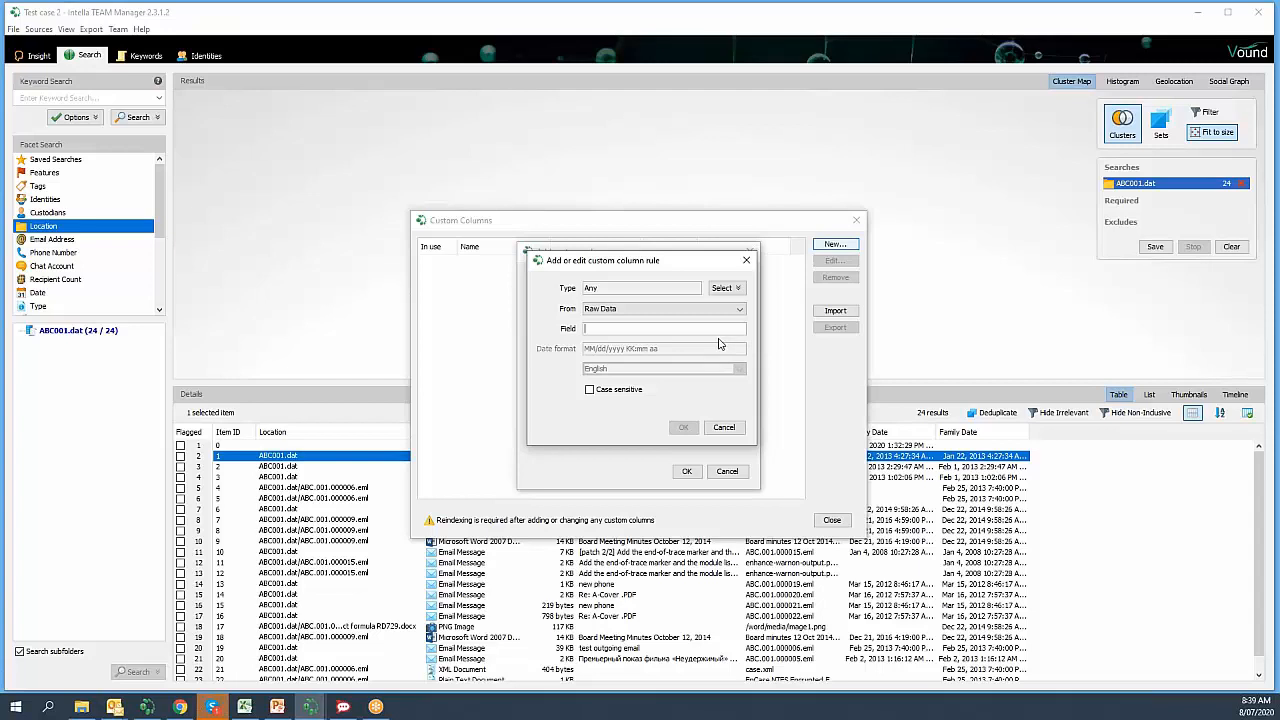
pyautogui.click(738, 289)
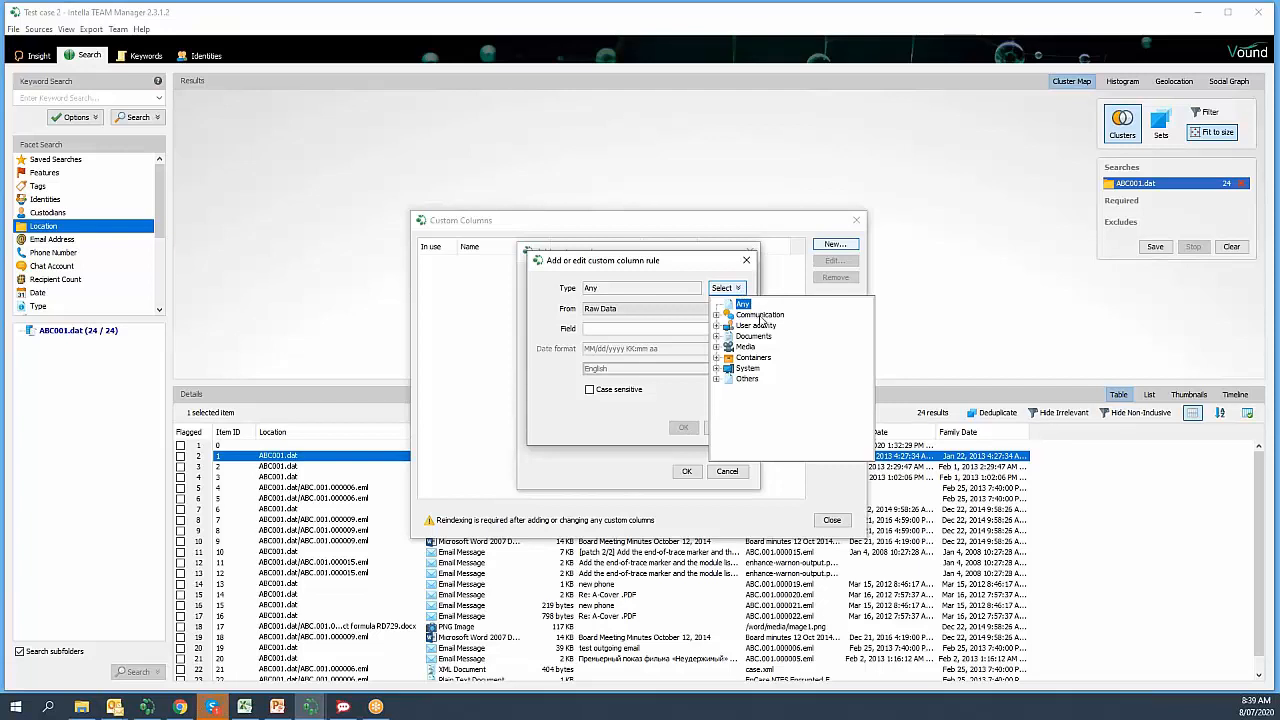
pyautogui.click(717, 315)
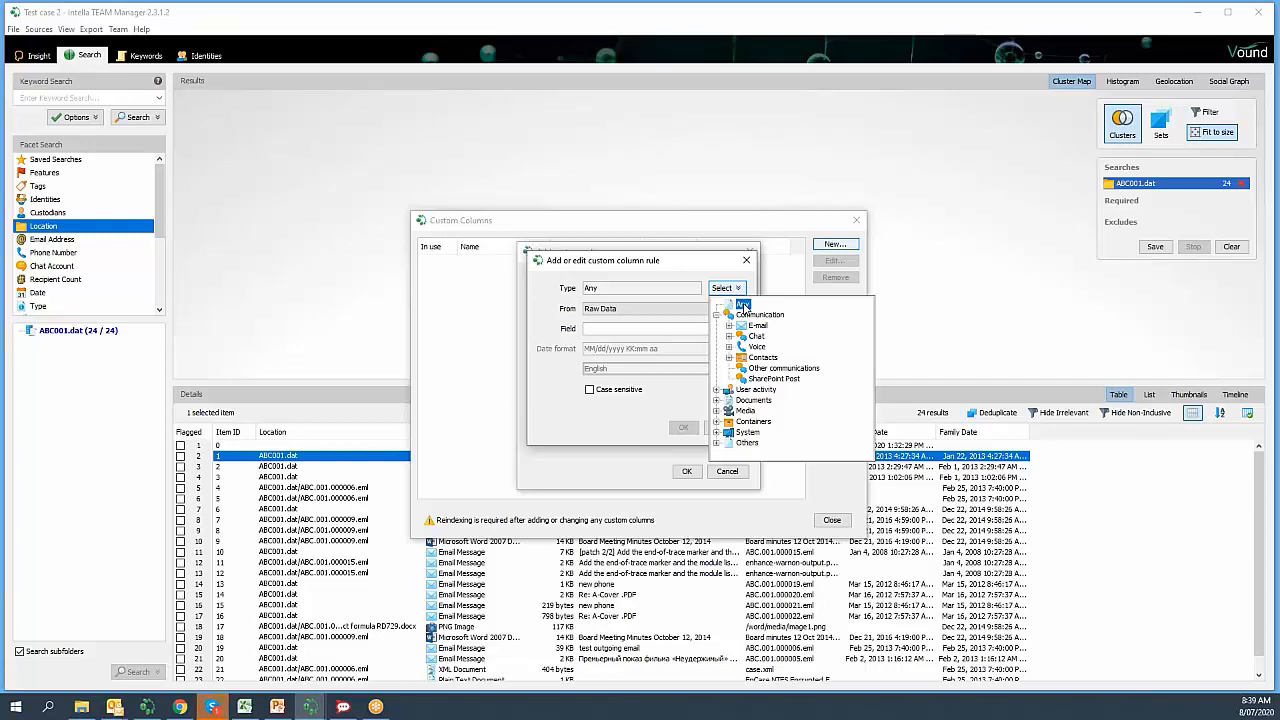
pyautogui.click(686, 290)
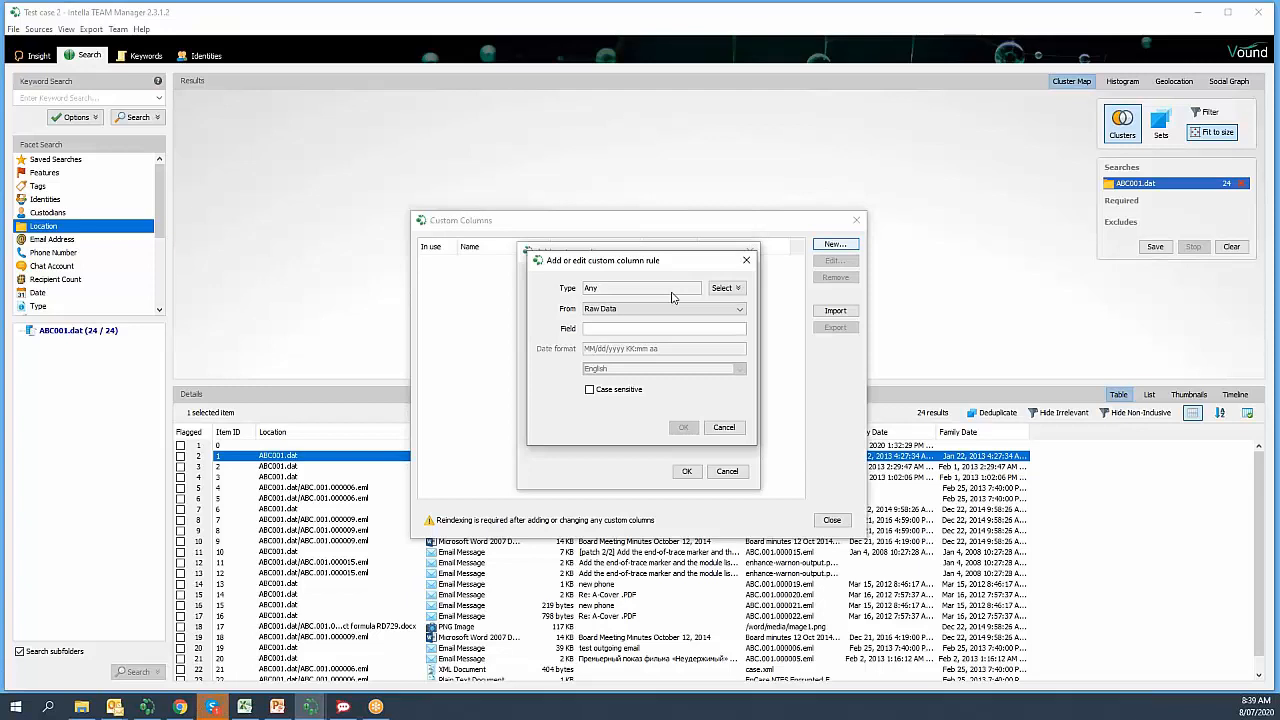
pyautogui.click(740, 313)
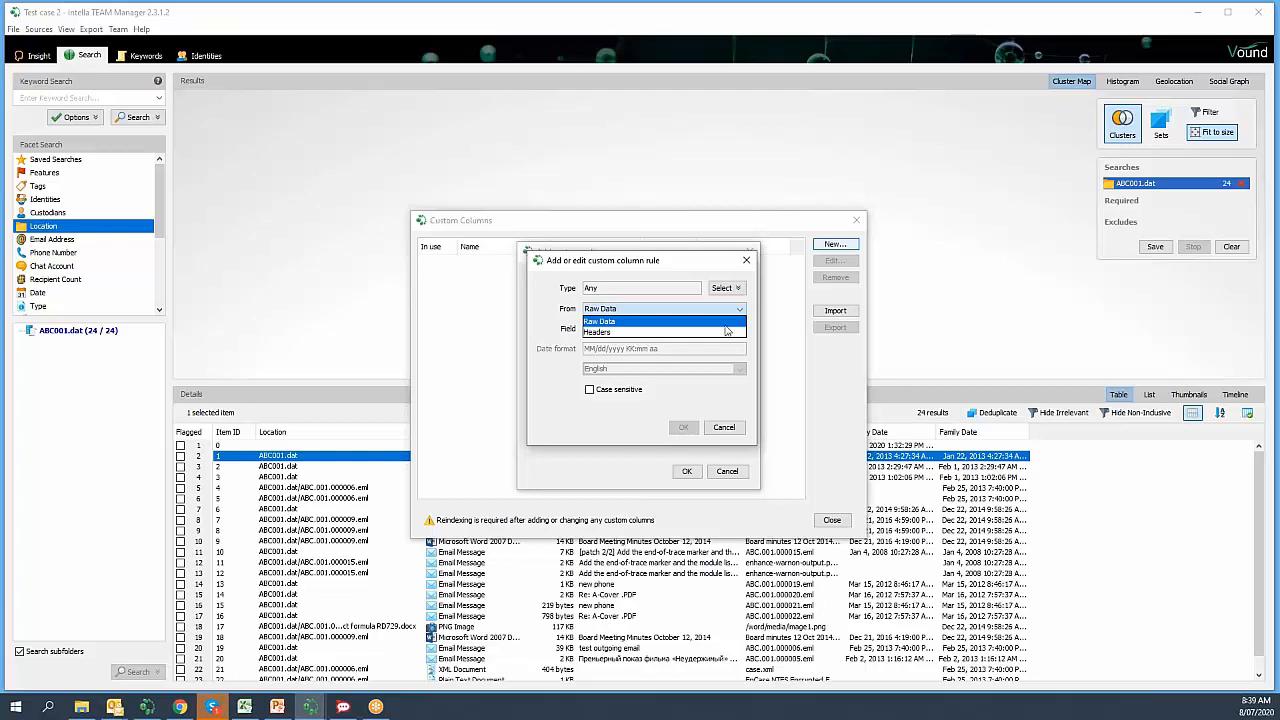
pyautogui.click(722, 333)
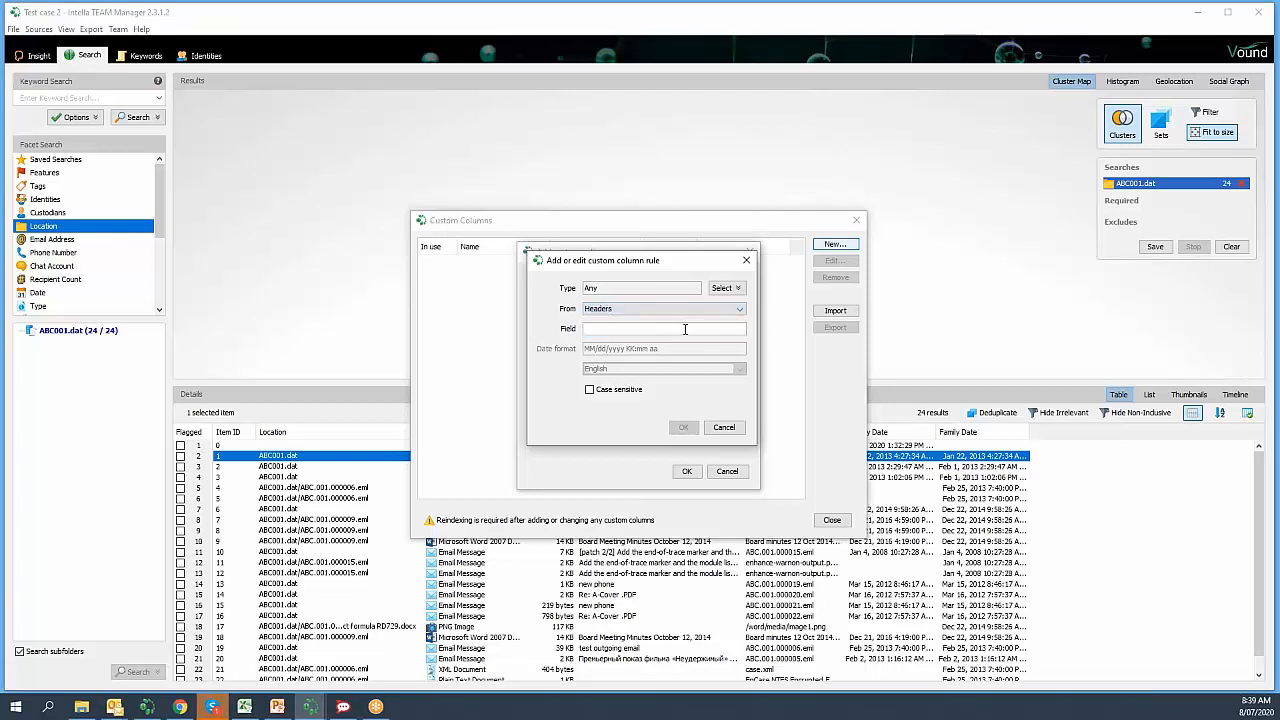
pyautogui.hotkey('ctrl', 'v')
pyautogui.click(688, 429)
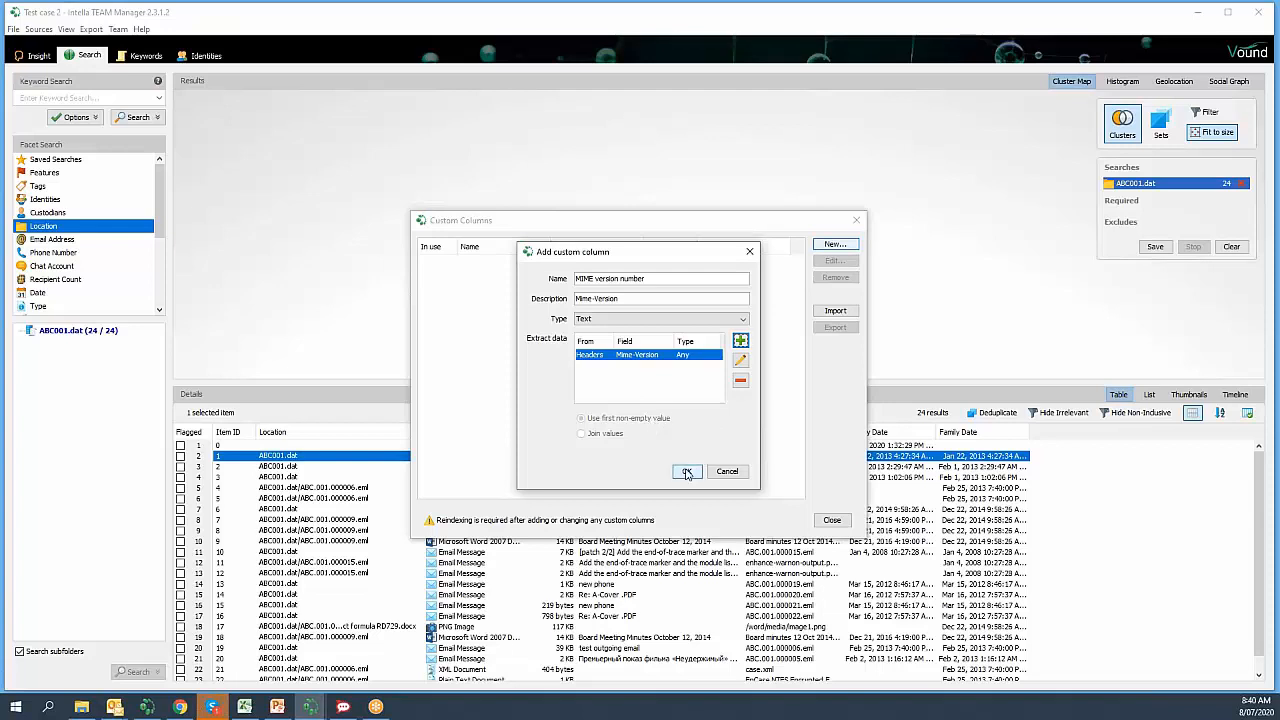
pyautogui.click(687, 473)
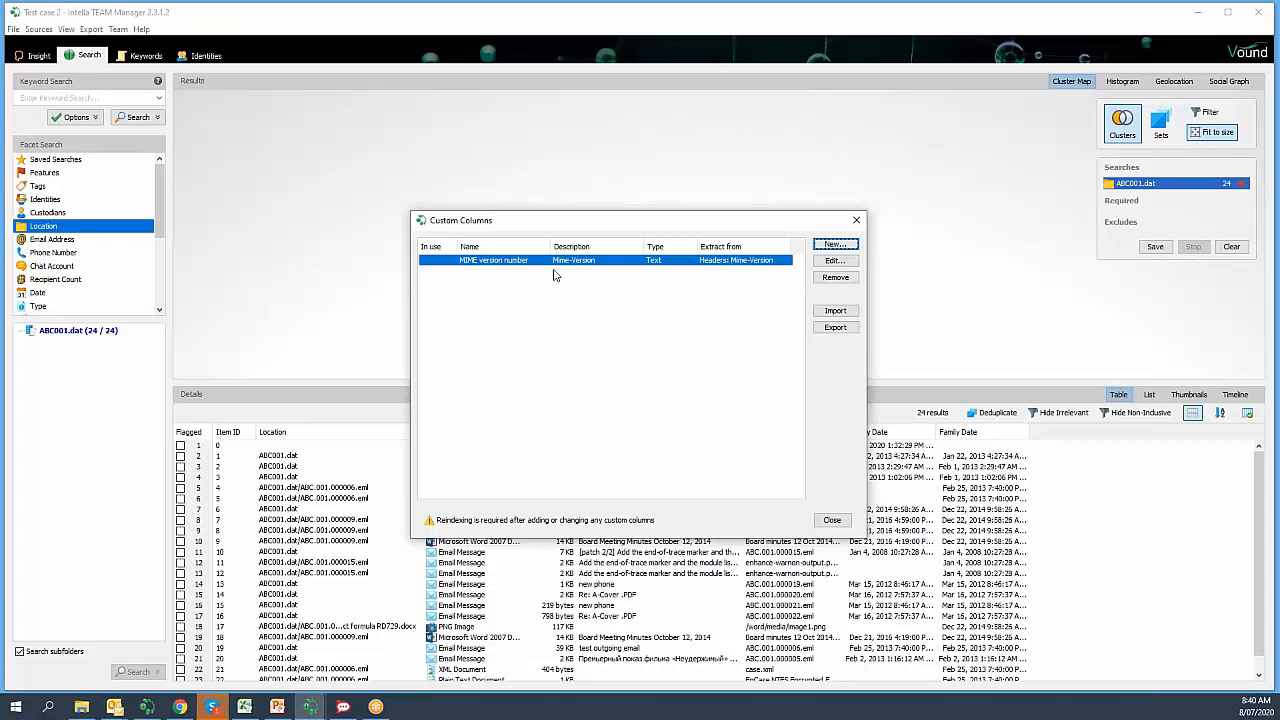
pyautogui.click(832, 521)
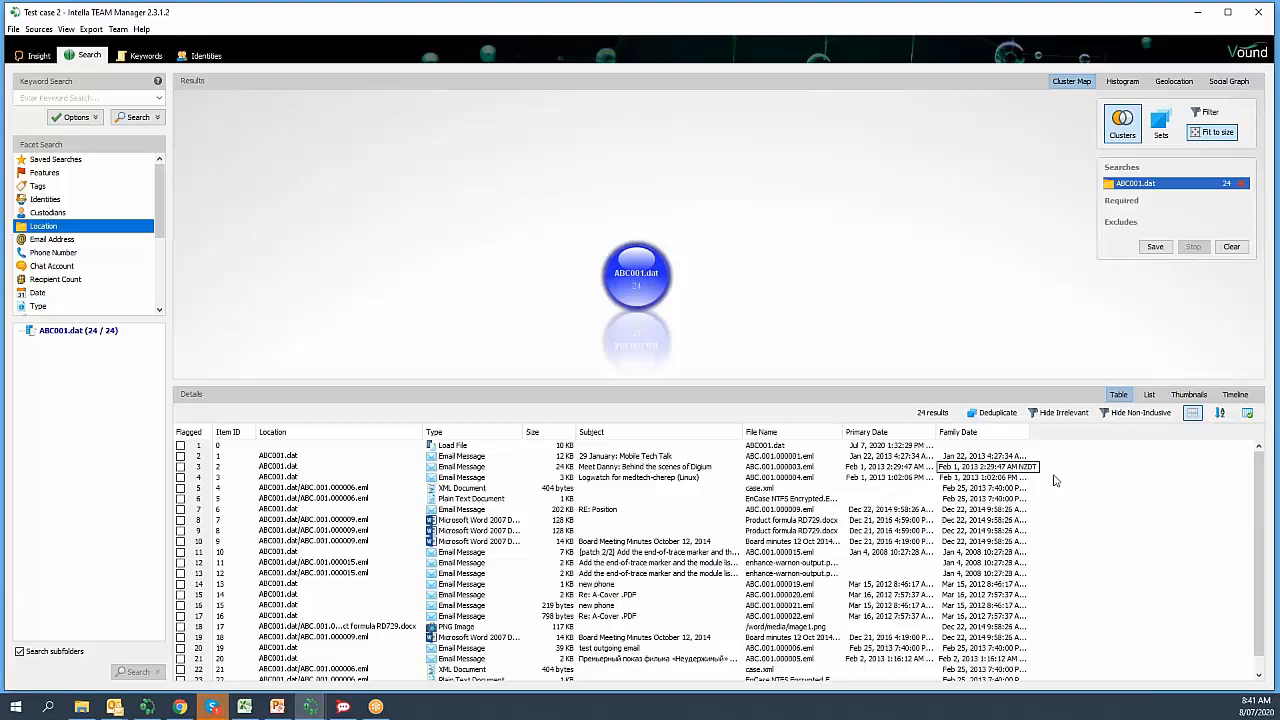
# Show the MIME version number column in the results table directly after Item ID, and widen it to fit its heading.
pyautogui.click(1249, 416)
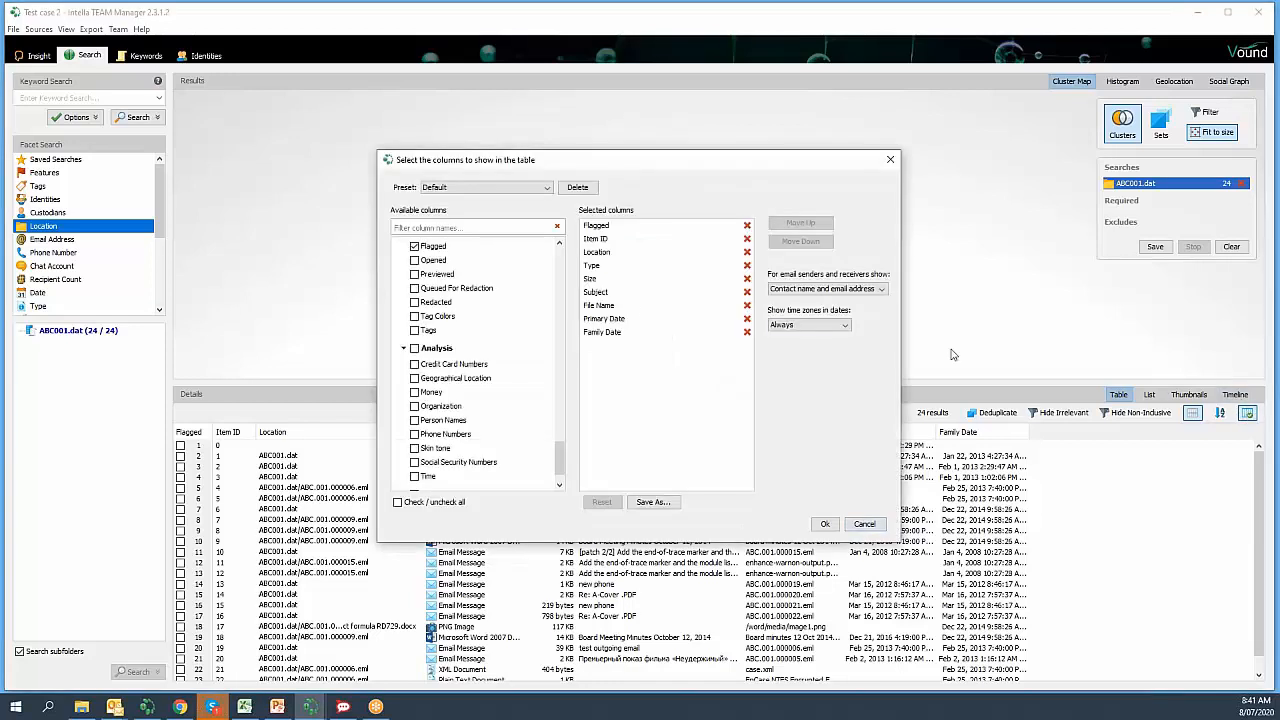
pyautogui.scroll(-2, 559, 447)
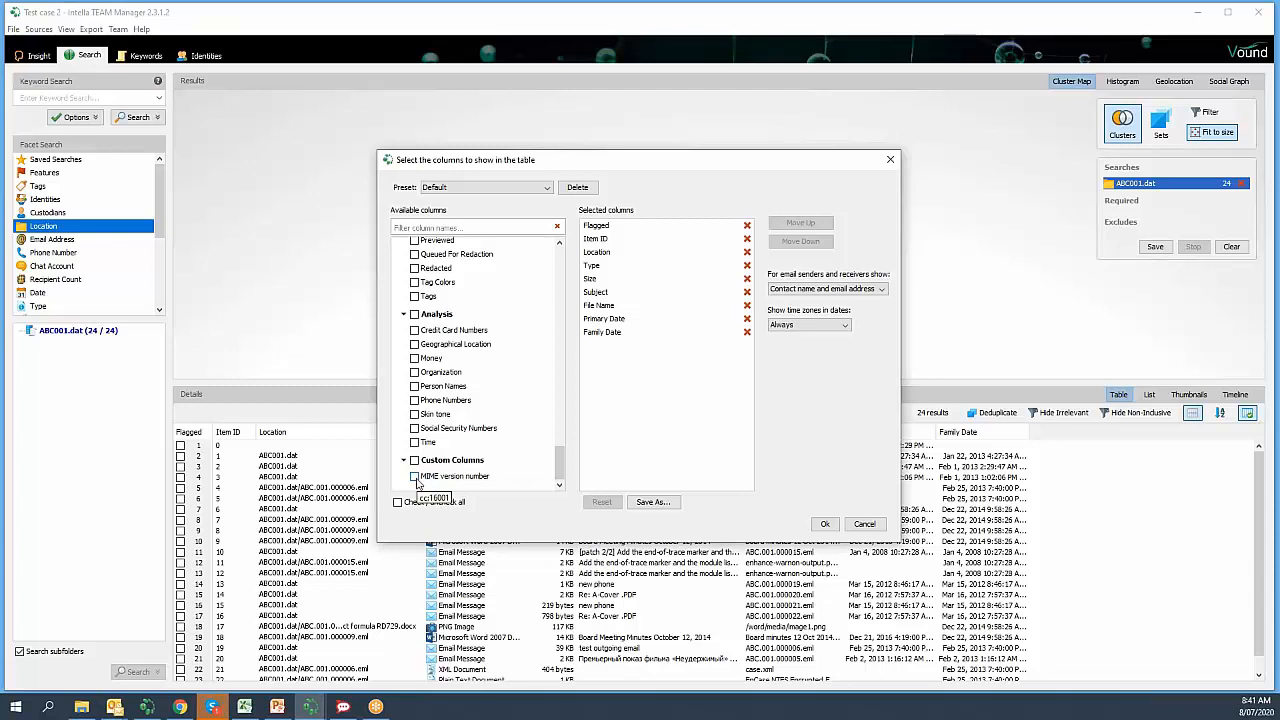
pyautogui.click(417, 480)
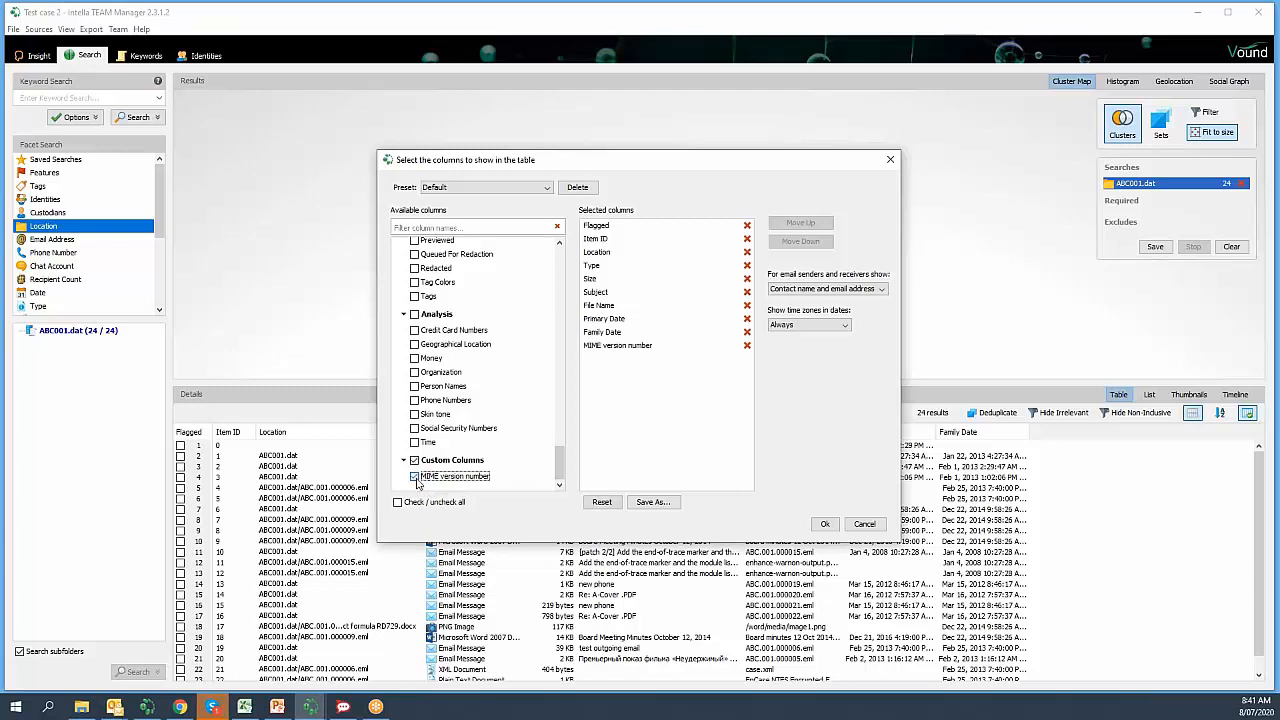
pyautogui.click(620, 349)
pyautogui.moveTo(620, 352); pyautogui.dragTo(620, 249)
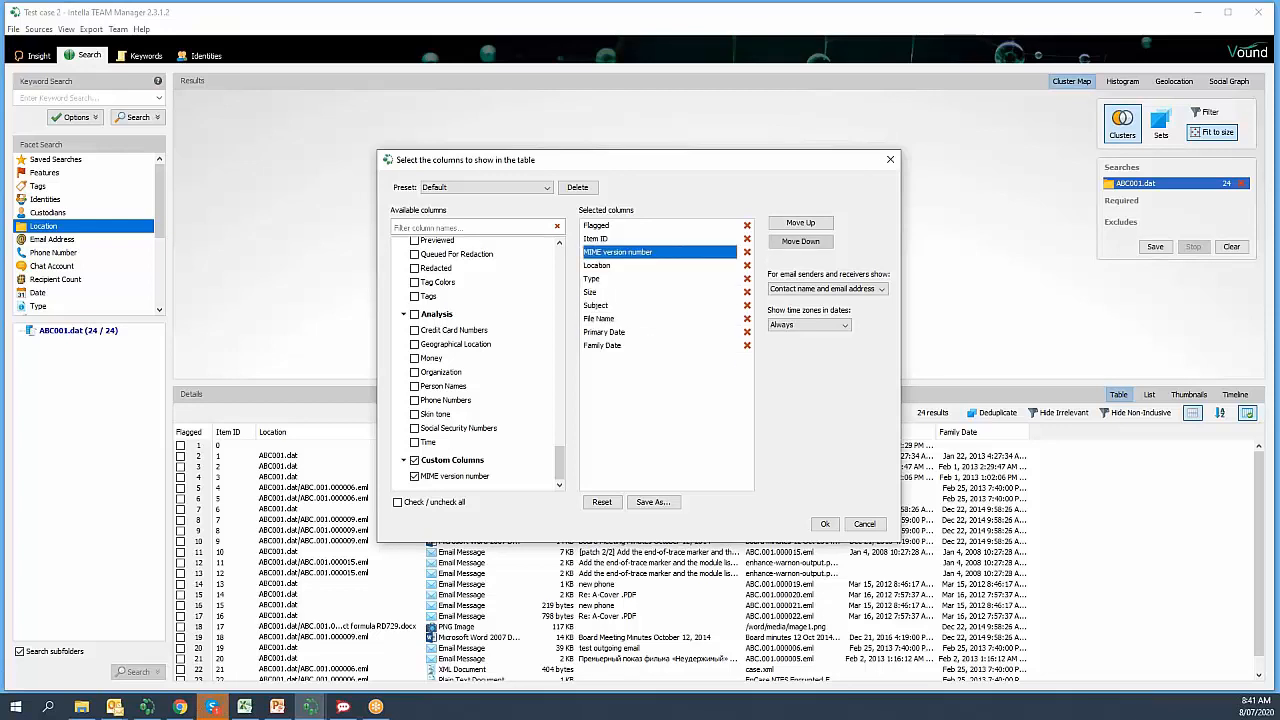
pyautogui.click(825, 524)
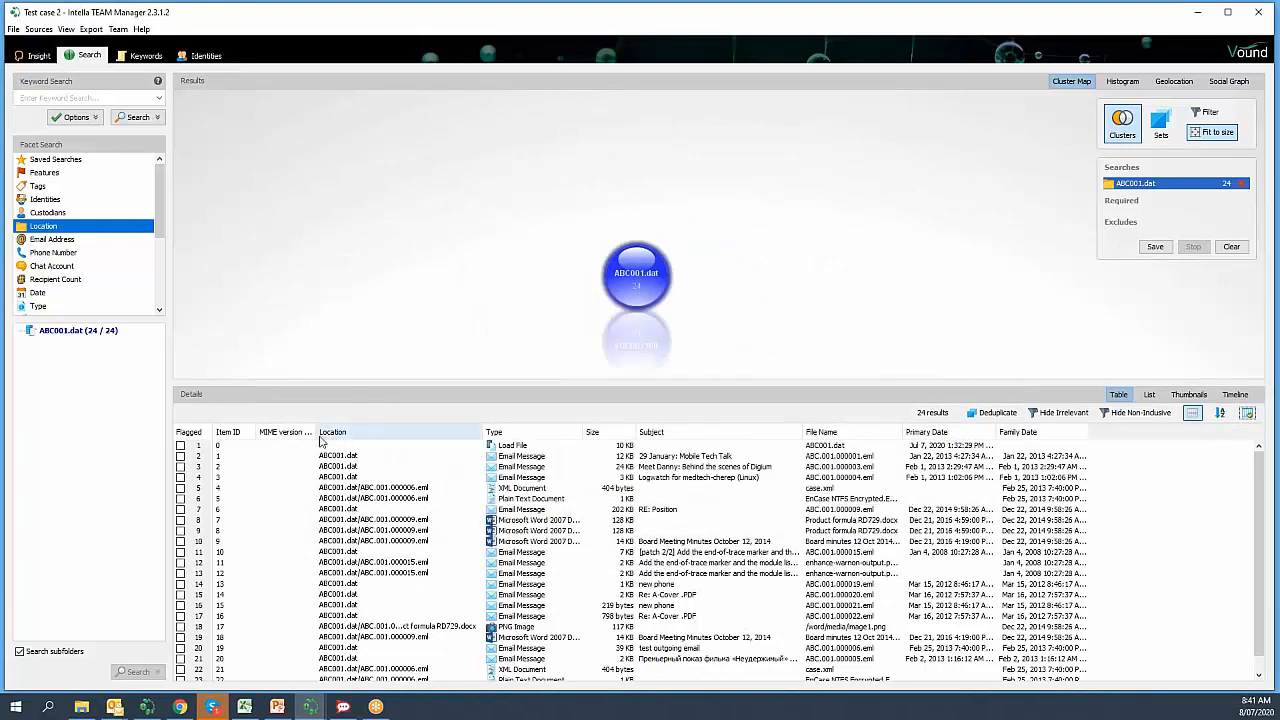
pyautogui.moveTo(313, 432); pyautogui.dragTo(357, 432)
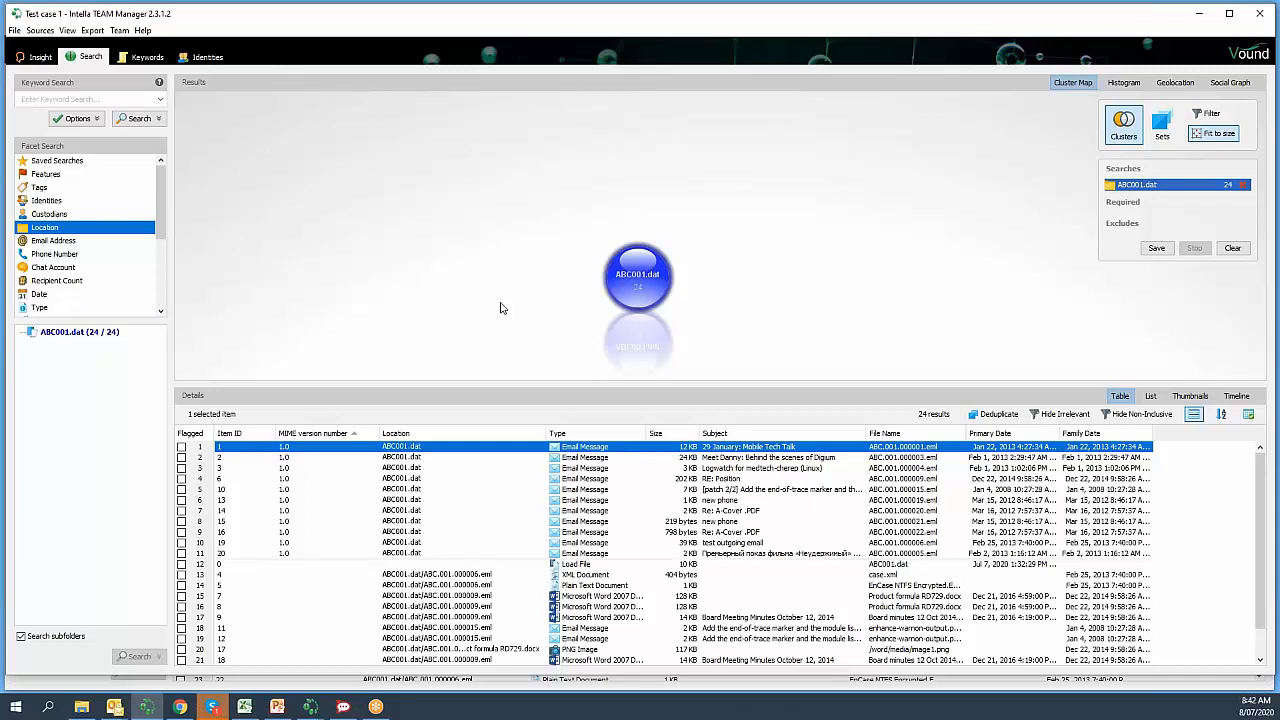
# Start a load file import with the Overlay operation and choose Overlay2.csv from the "Webinar - custom columns" folder as the load file.
pyautogui.click(14, 31)
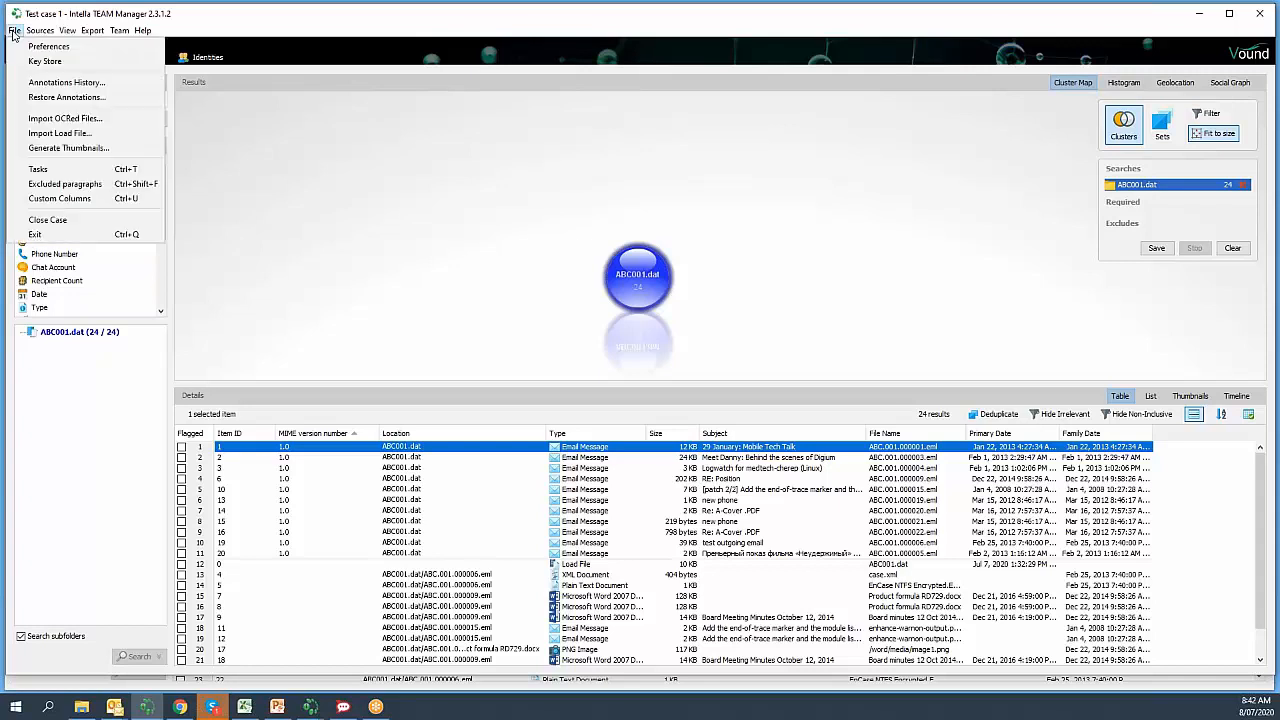
pyautogui.click(60, 134)
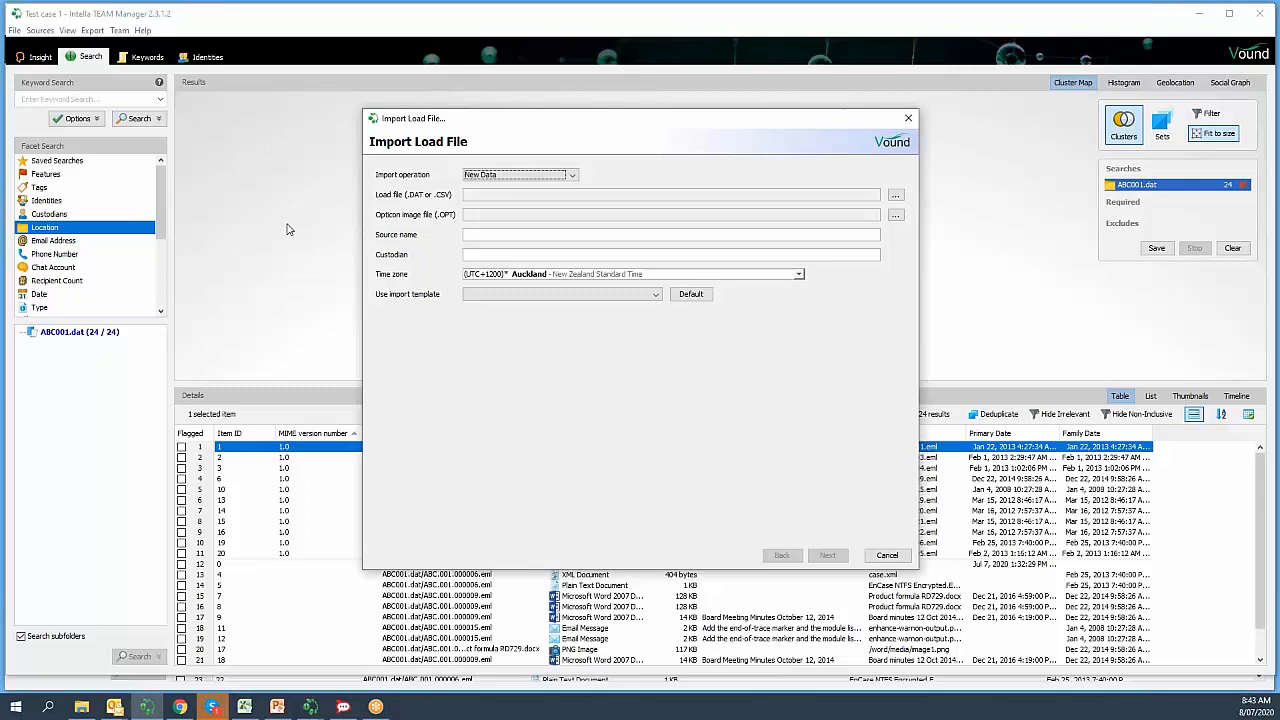
pyautogui.click(572, 176)
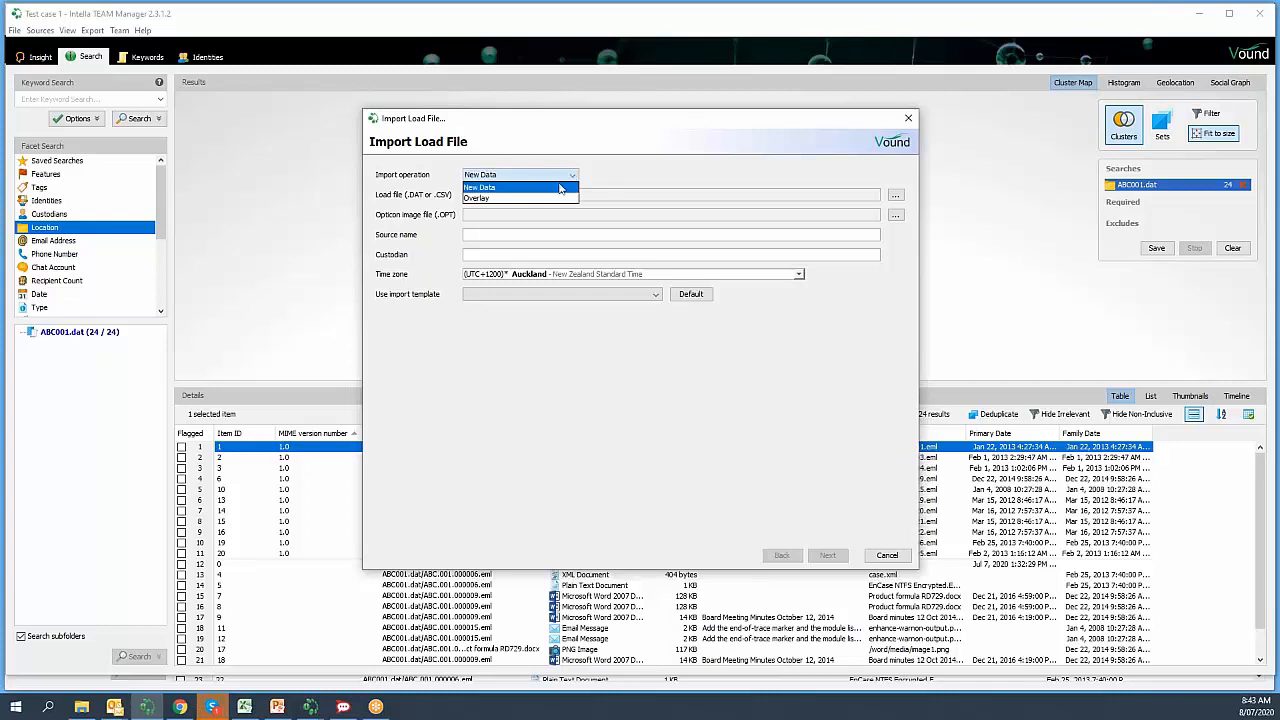
pyautogui.click(547, 198)
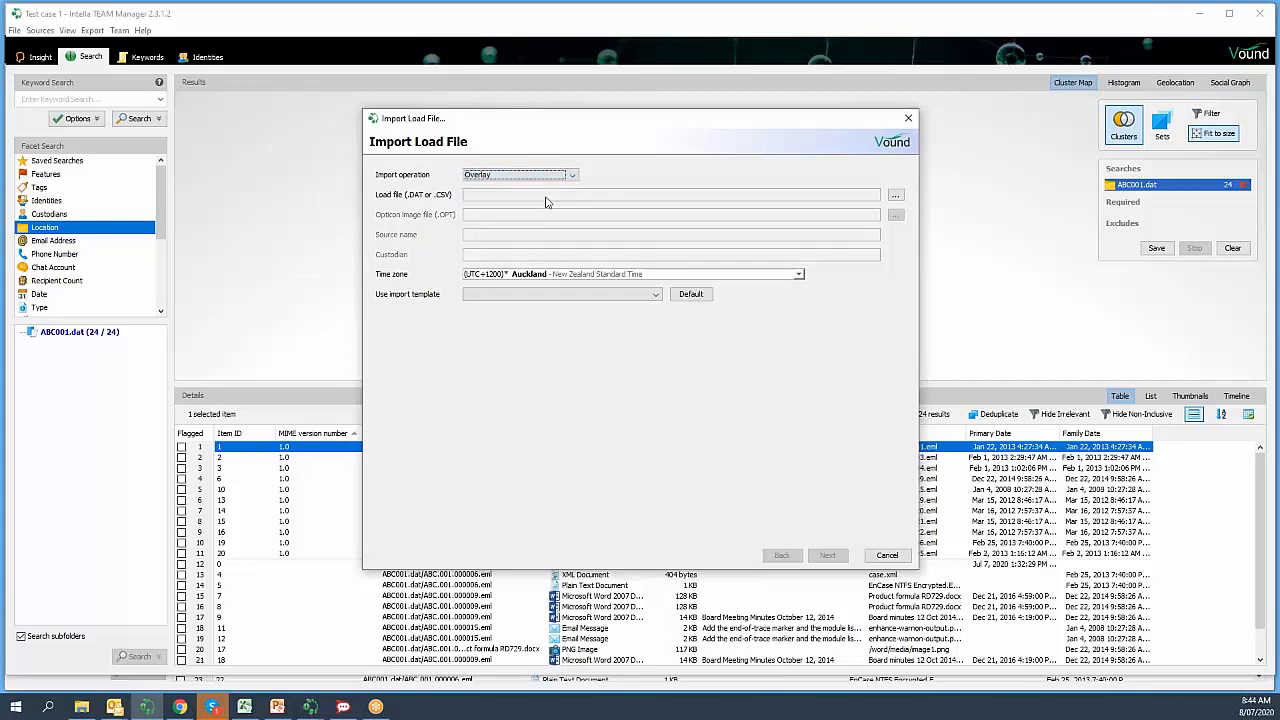
pyautogui.click(896, 196)
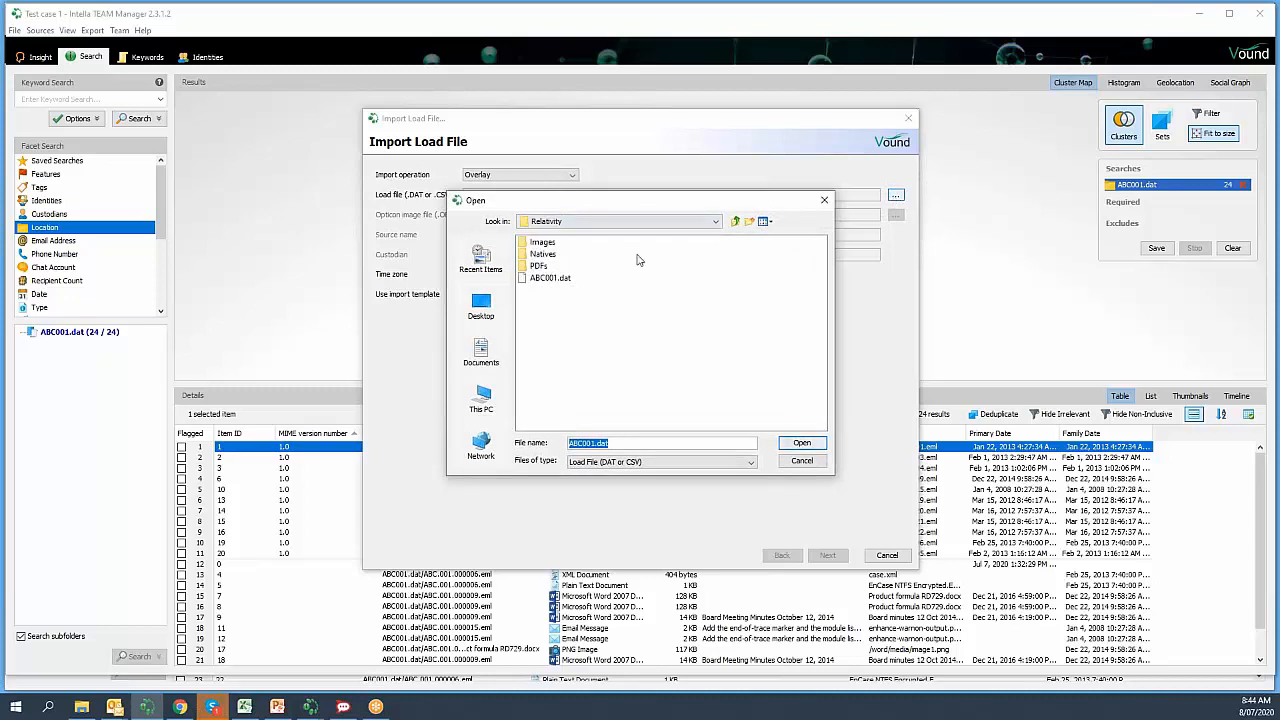
pyautogui.click(735, 221)
pyautogui.click(558, 267)
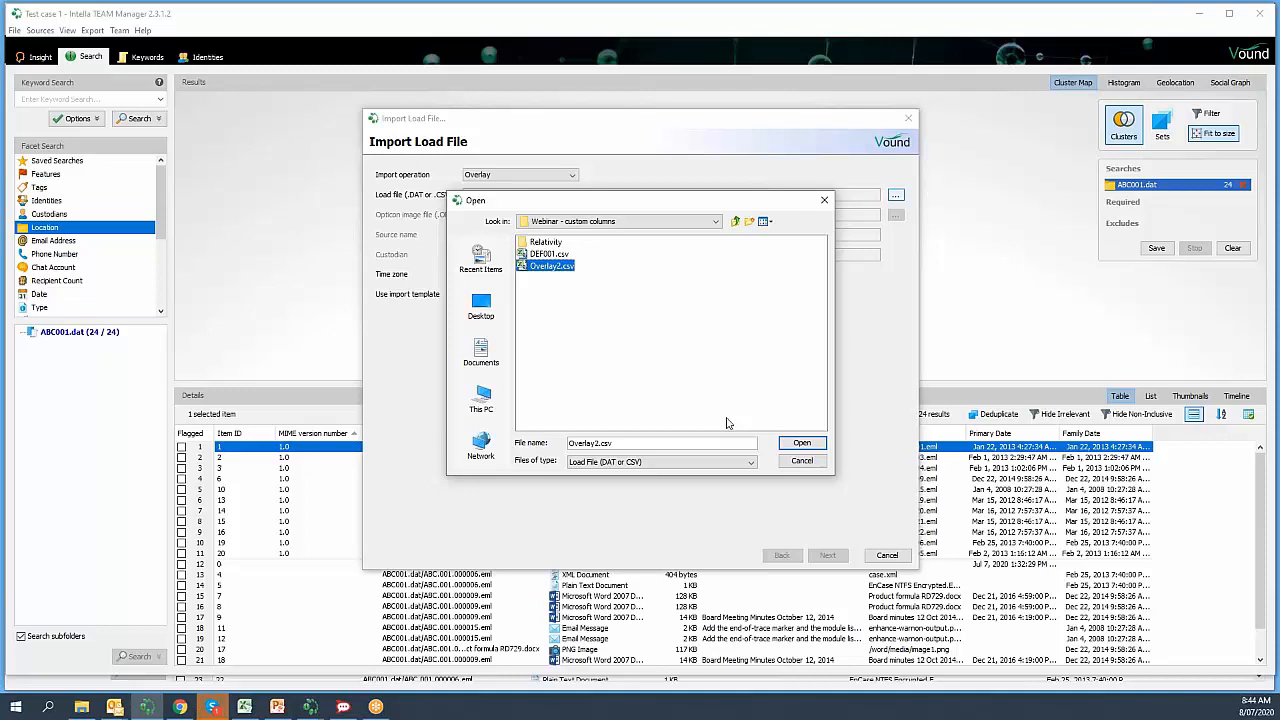
pyautogui.click(790, 446)
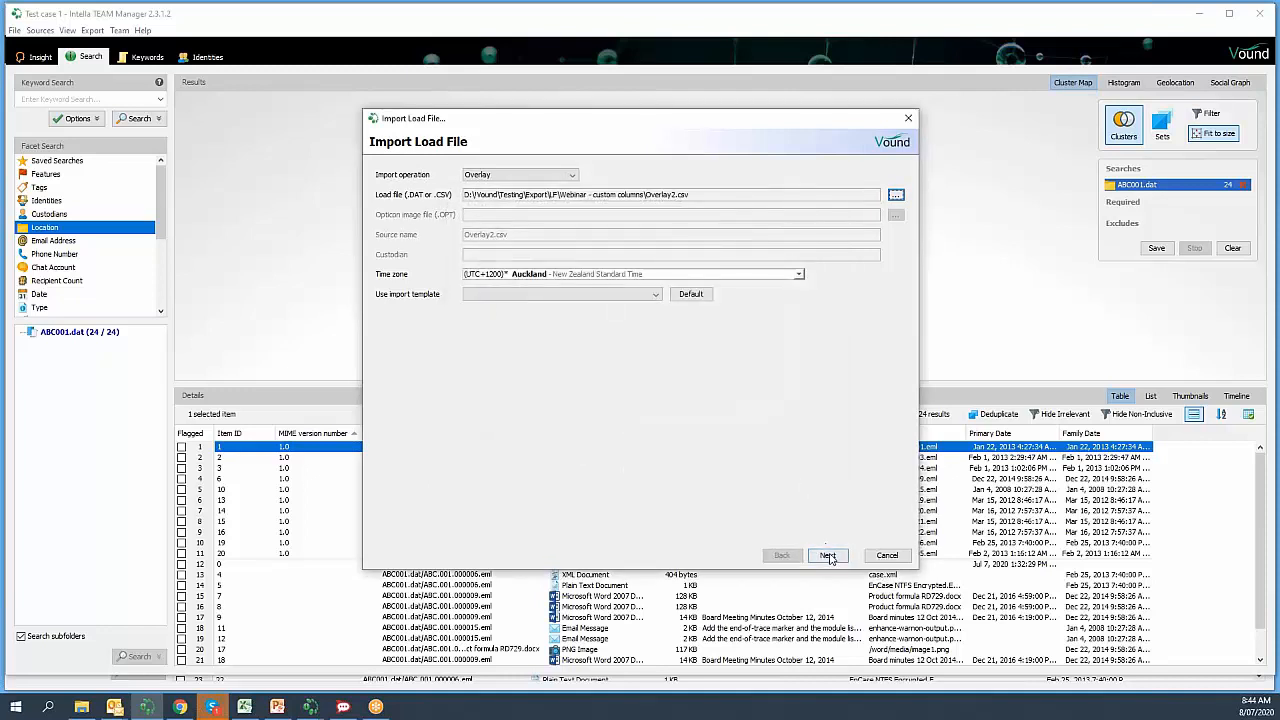
# Set the load file's format to Comma Separated Values and check its rows in the load file preview.
pyautogui.click(828, 556)
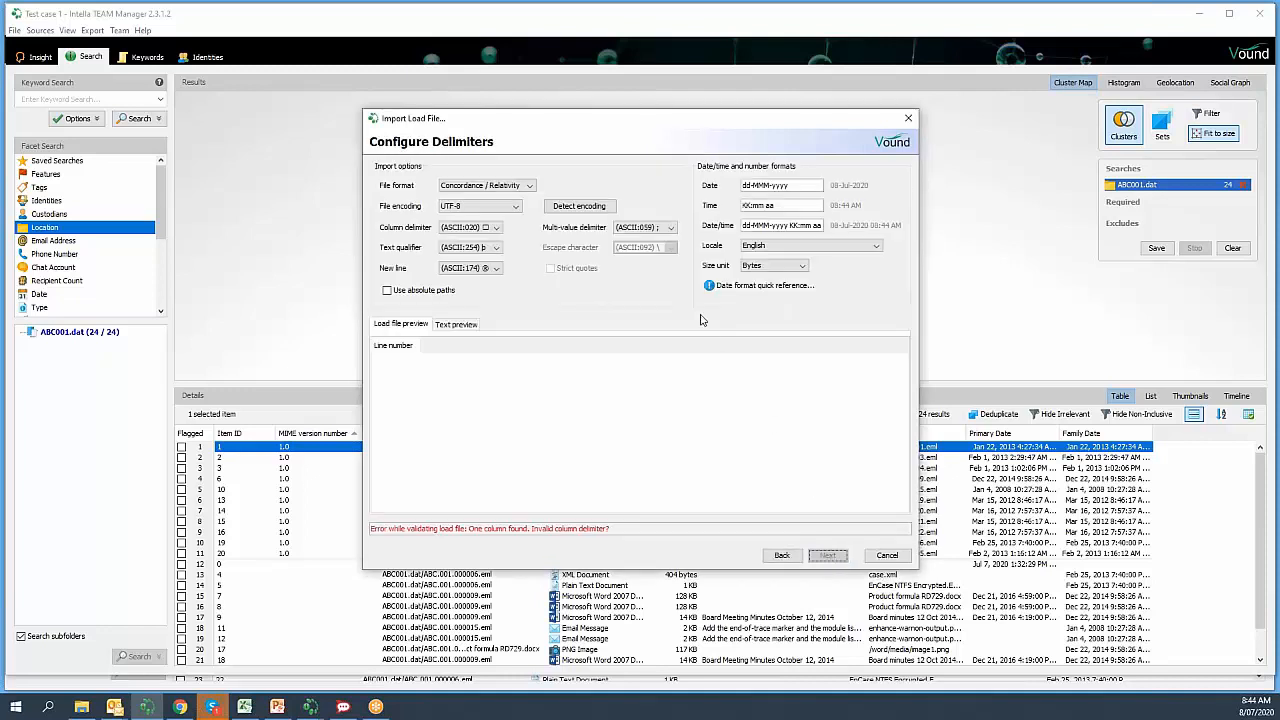
pyautogui.click(532, 188)
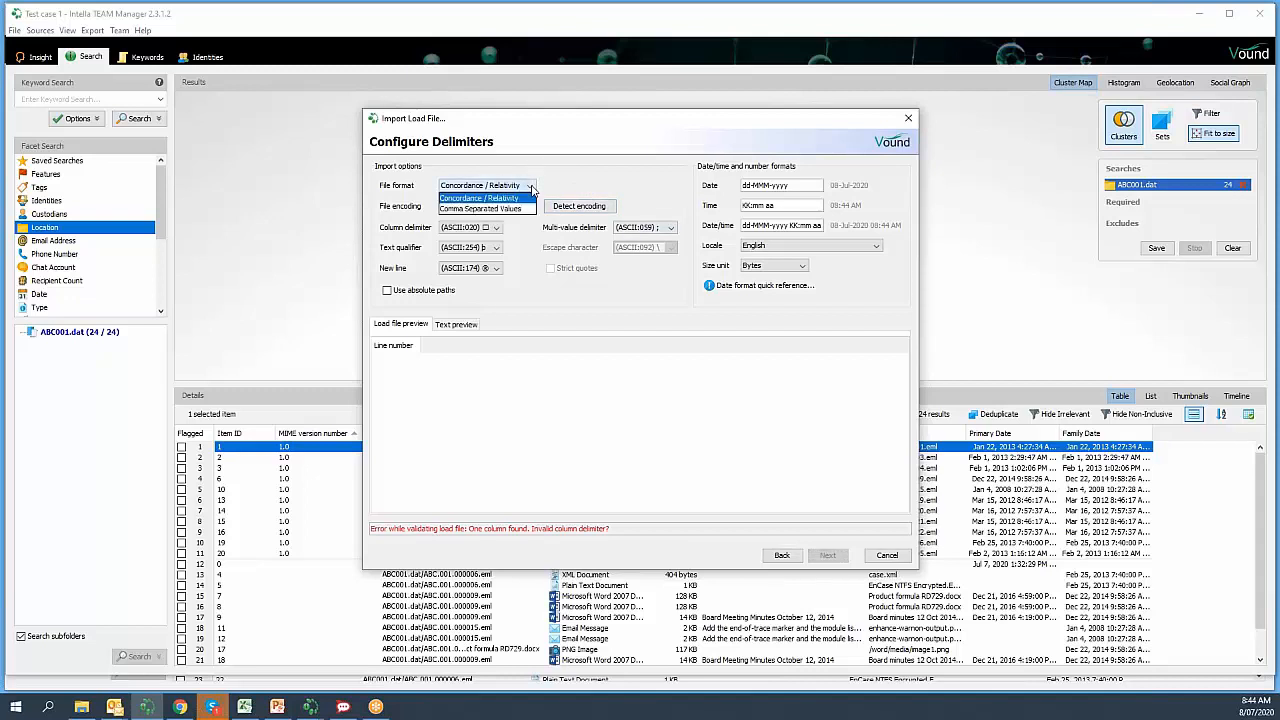
pyautogui.click(497, 209)
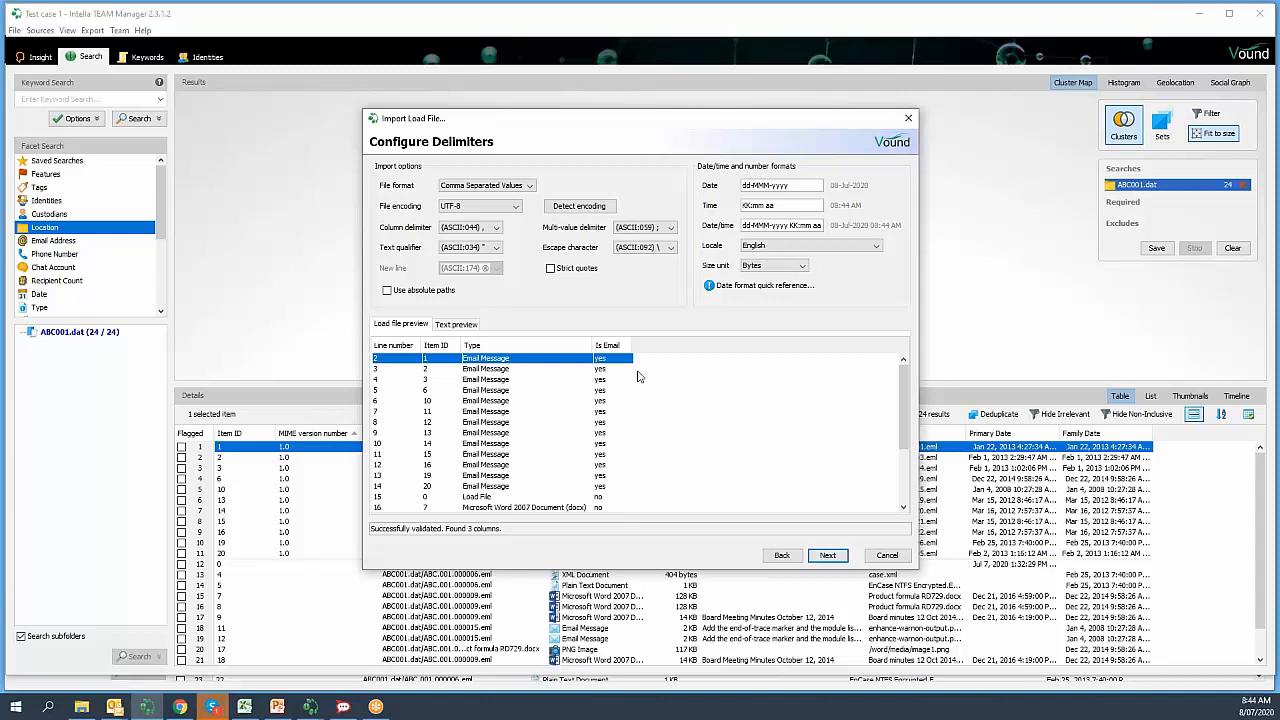
pyautogui.moveTo(905, 416); pyautogui.dragTo(906, 388)
# Proceed to field mapping and set Item ID as the overlay's identifier field.
pyautogui.click(828, 559)
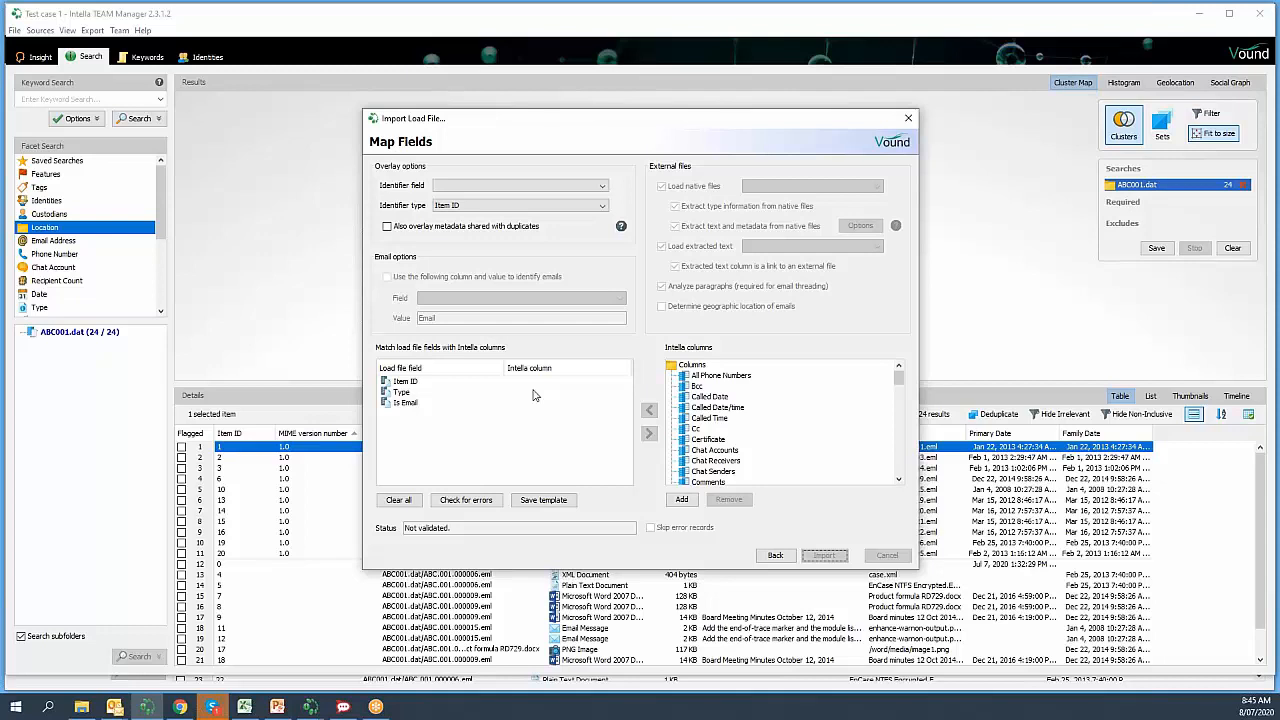
pyautogui.click(605, 190)
pyautogui.click(491, 213)
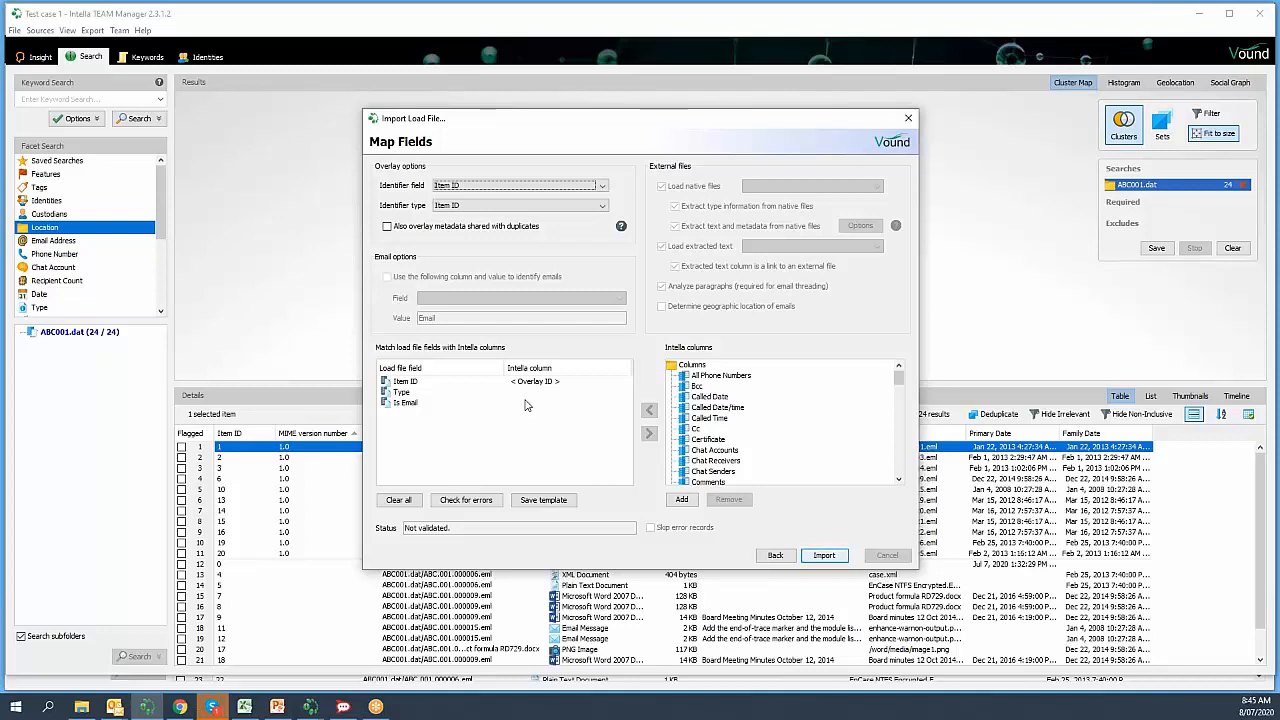
# Add a custom column named "Is Email" of type Text and map the Is Email load file field to it.
pyautogui.click(405, 403)
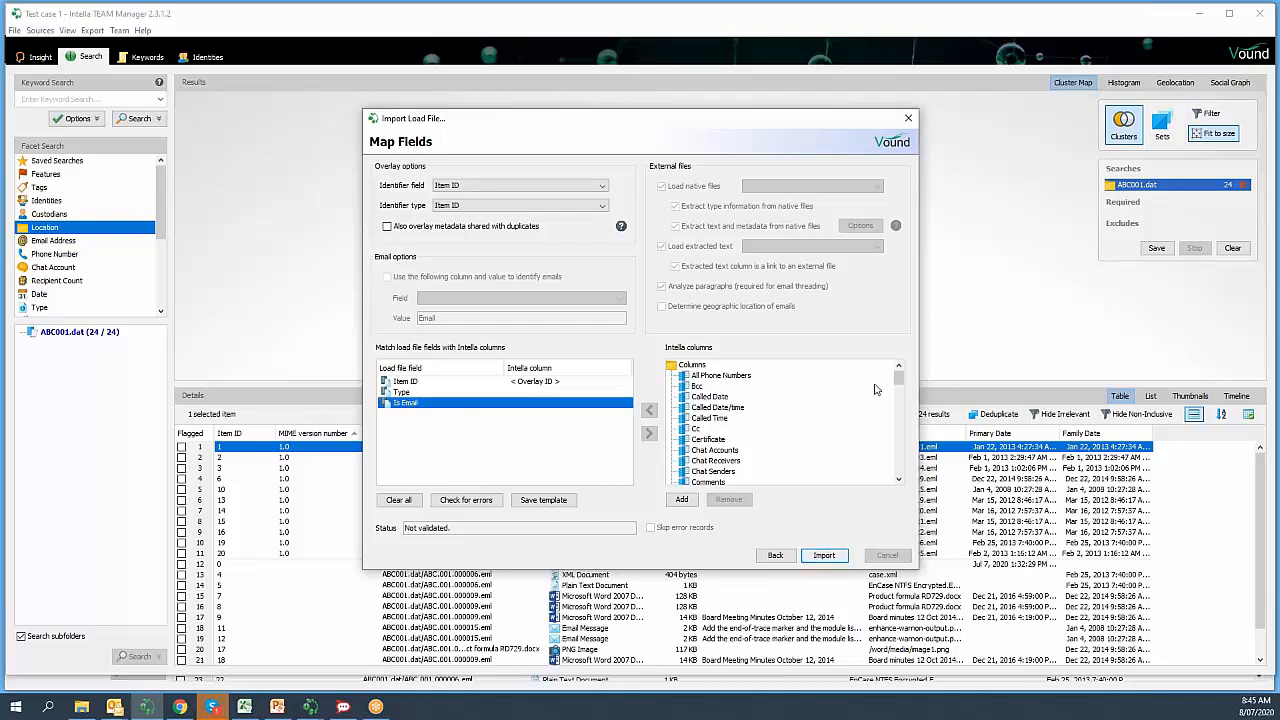
pyautogui.moveTo(899, 383); pyautogui.dragTo(929, 477)
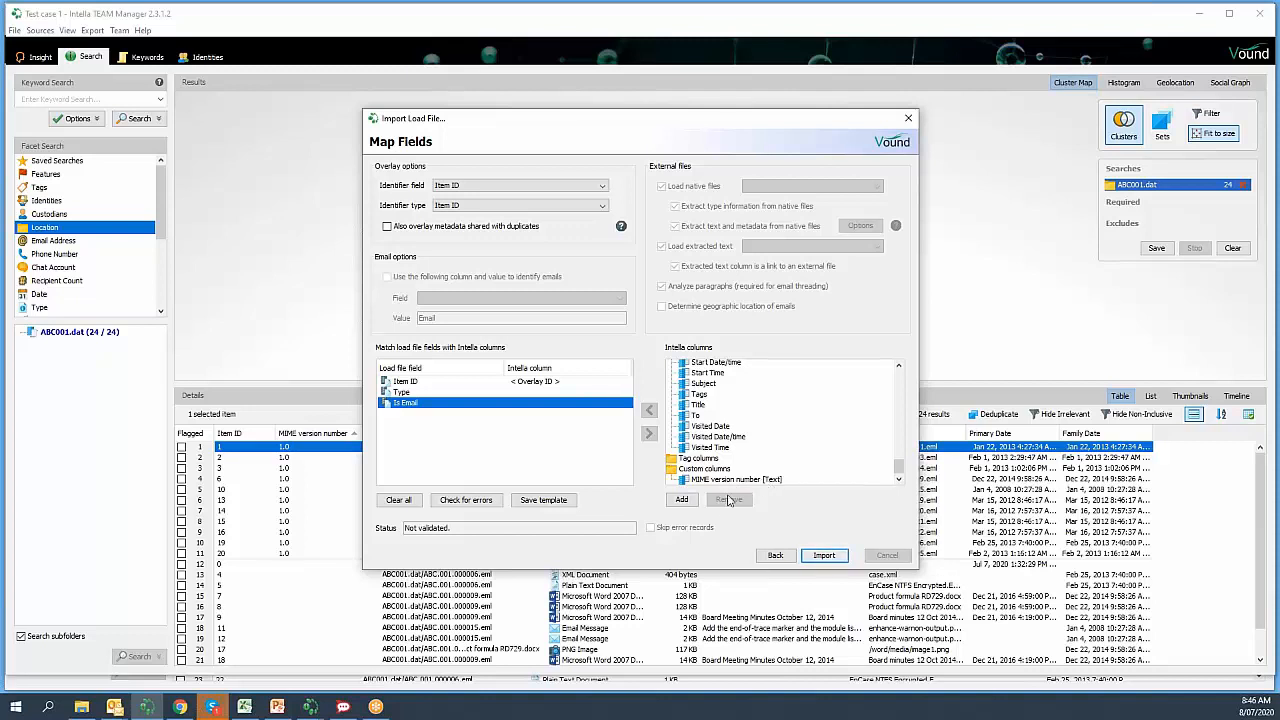
pyautogui.click(682, 500)
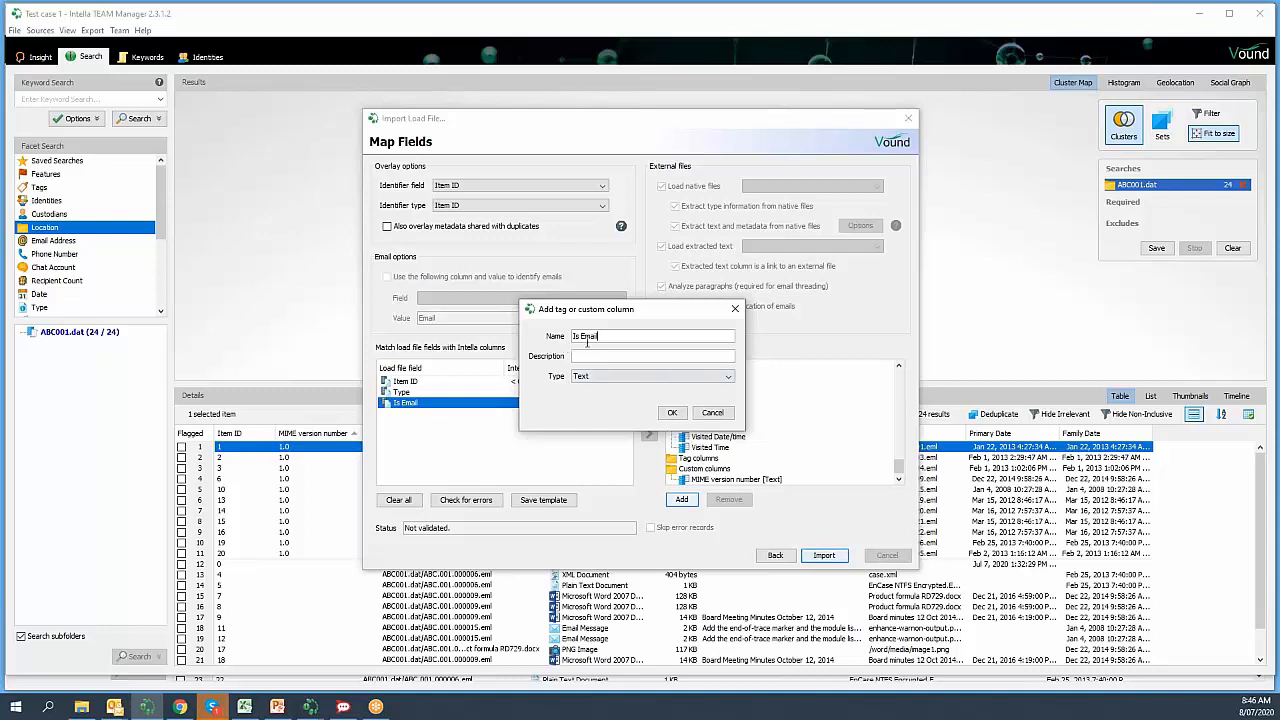
pyautogui.click(728, 376)
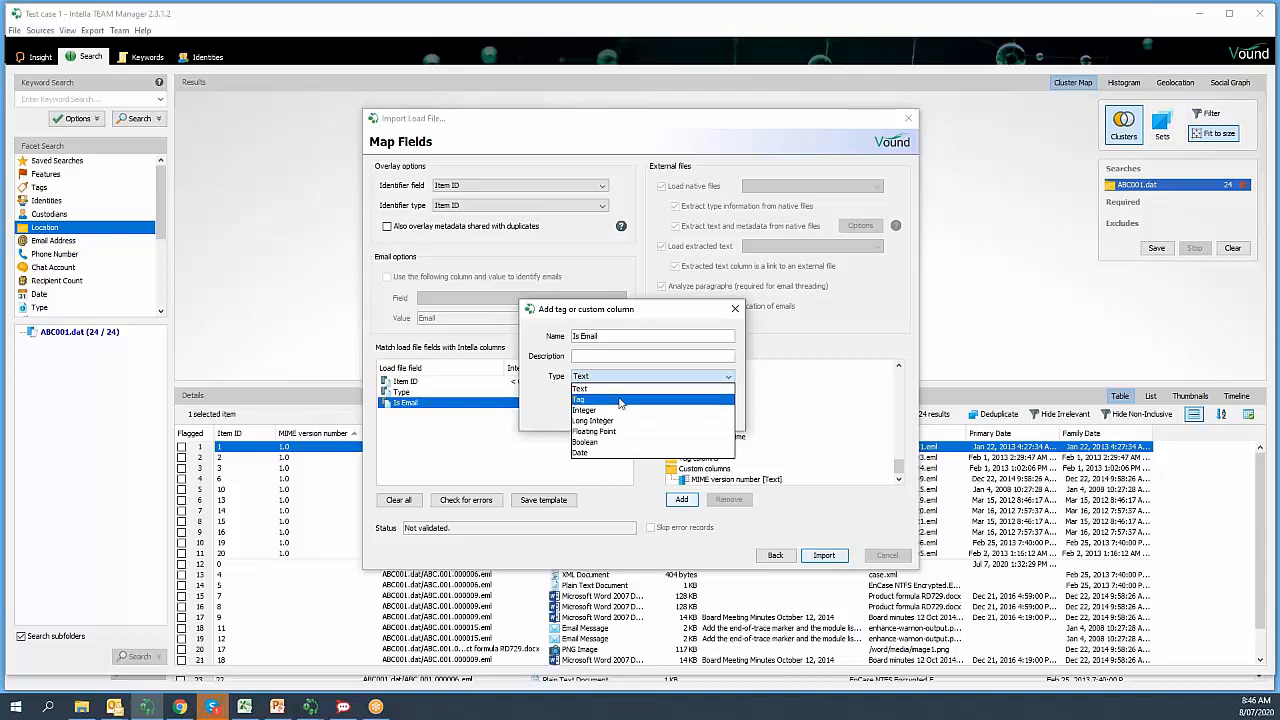
pyautogui.click(617, 390)
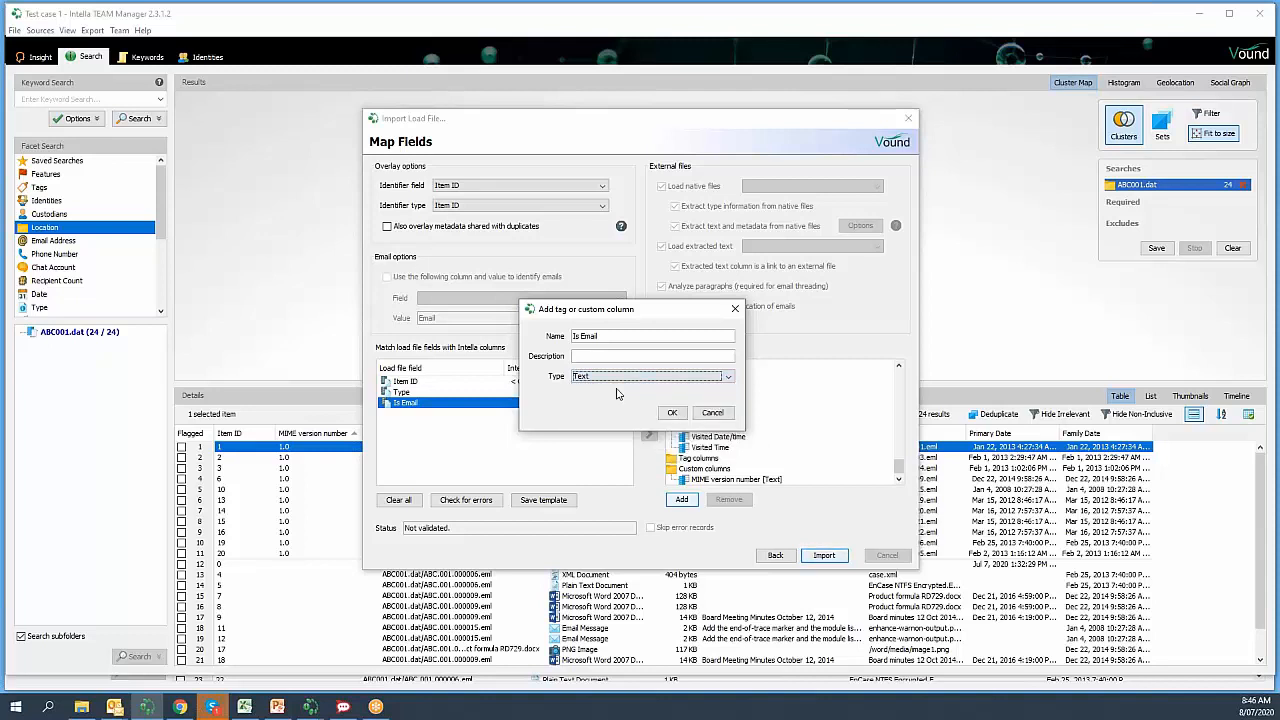
pyautogui.click(673, 413)
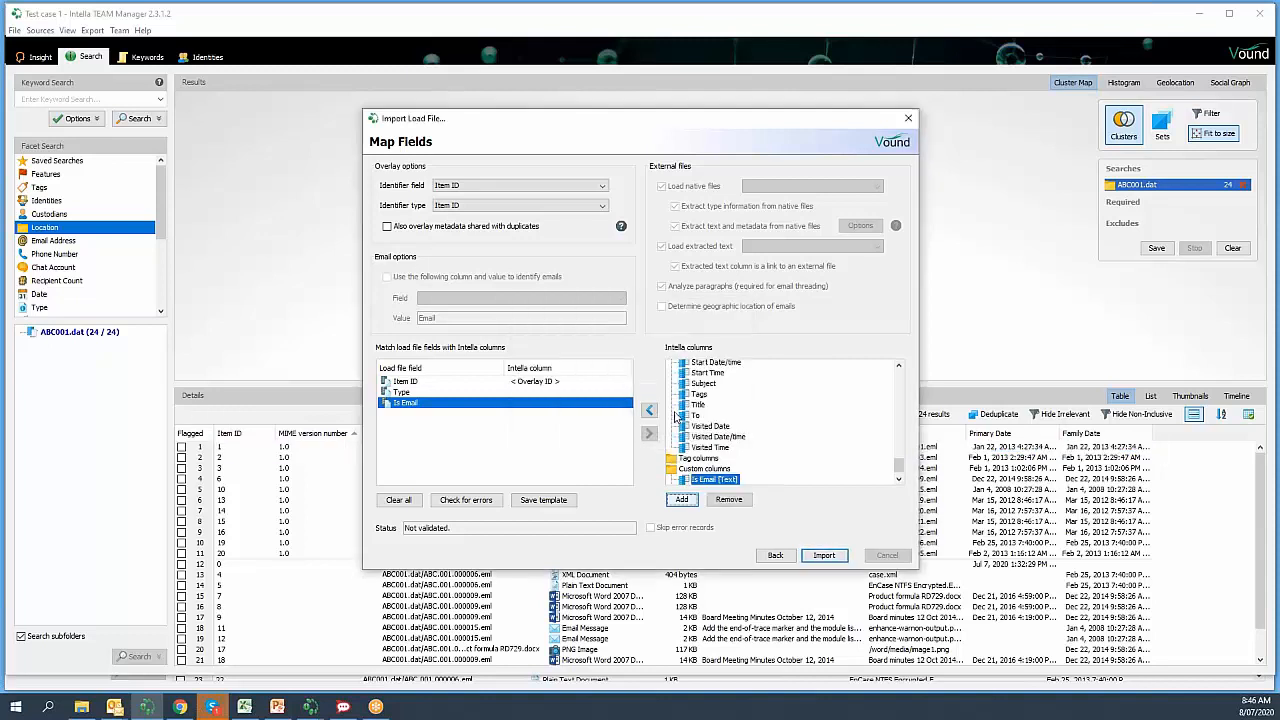
pyautogui.scroll(-1, 899, 475)
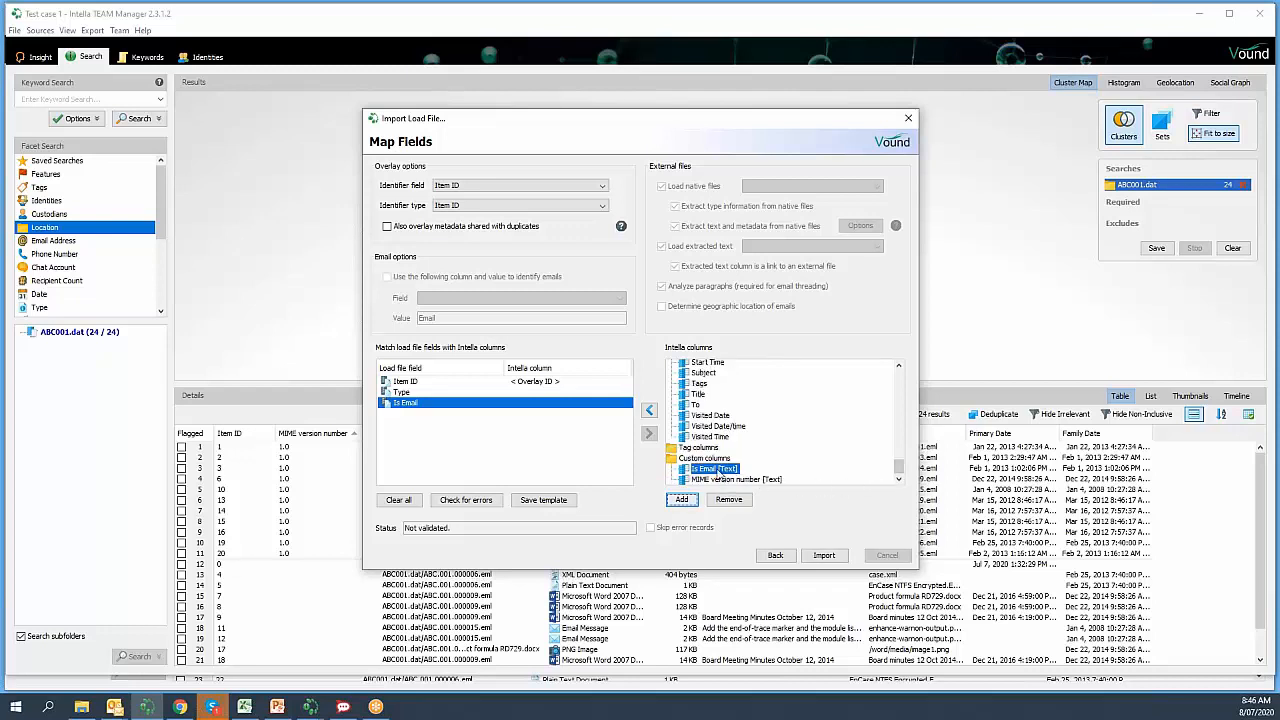
pyautogui.doubleClick(719, 471)
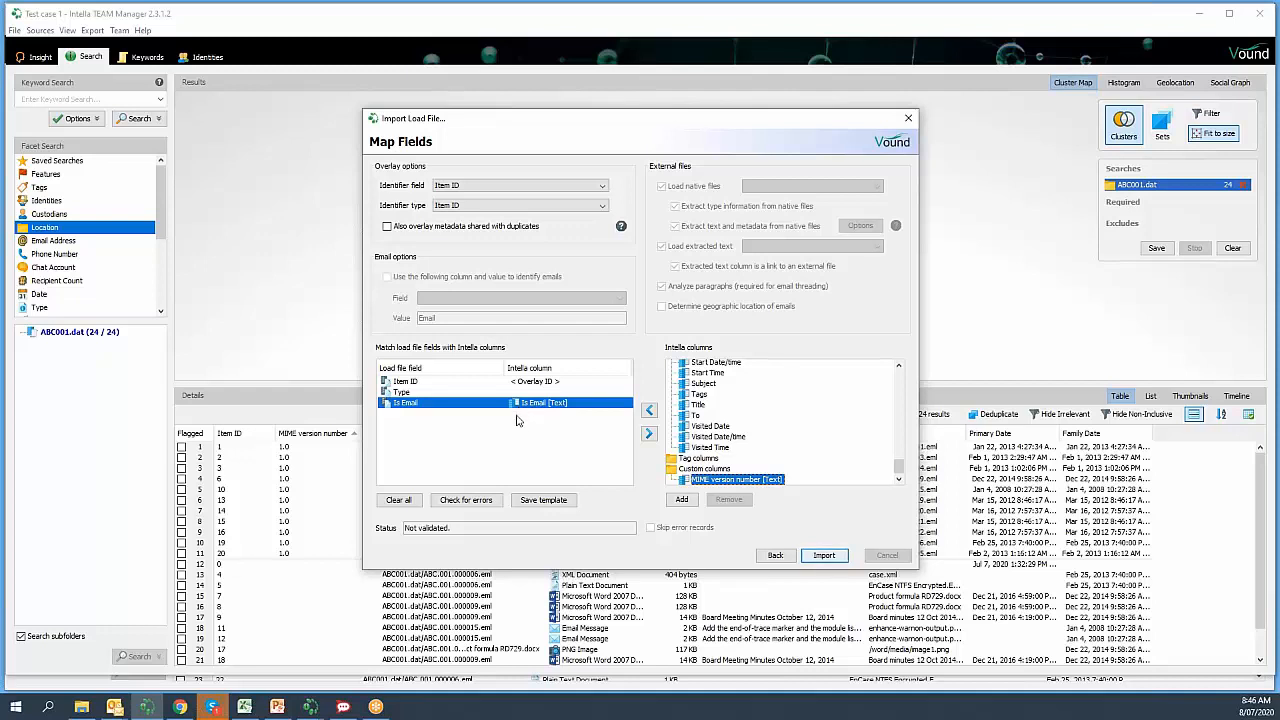
# Check the mapped load file for errors, import the overlay, and dismiss the completion report.
pyautogui.click(482, 502)
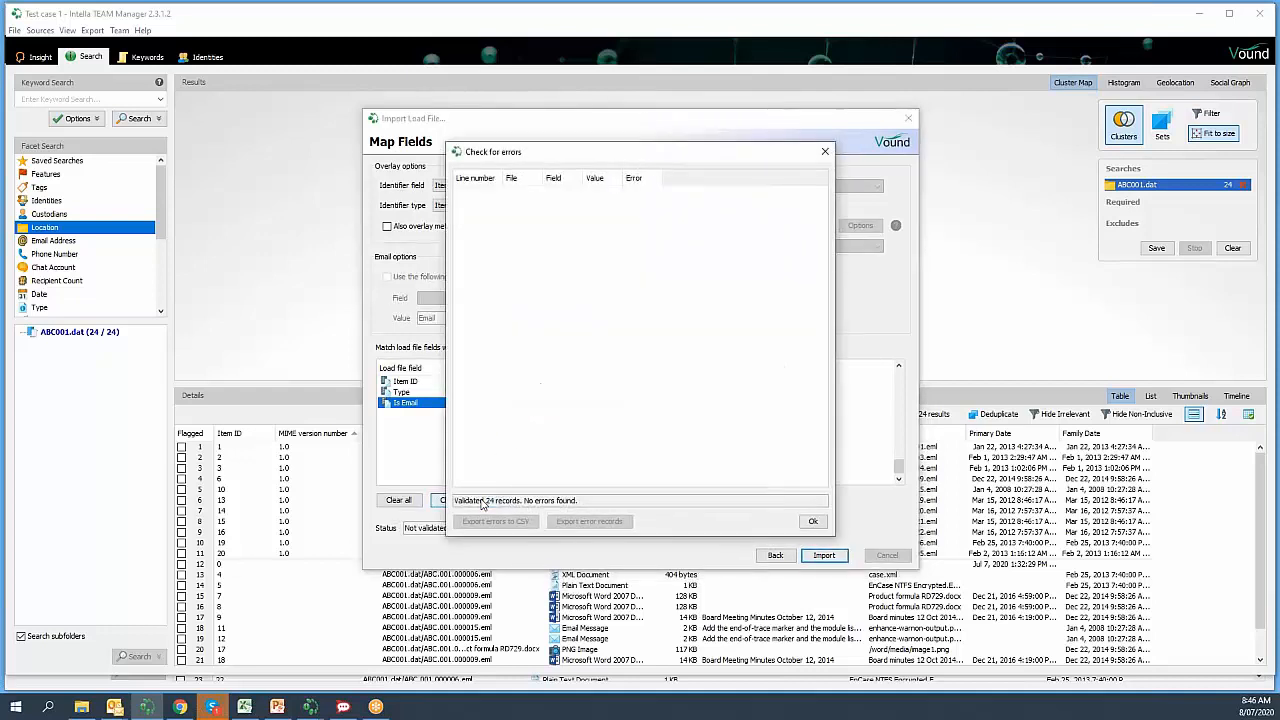
pyautogui.click(825, 152)
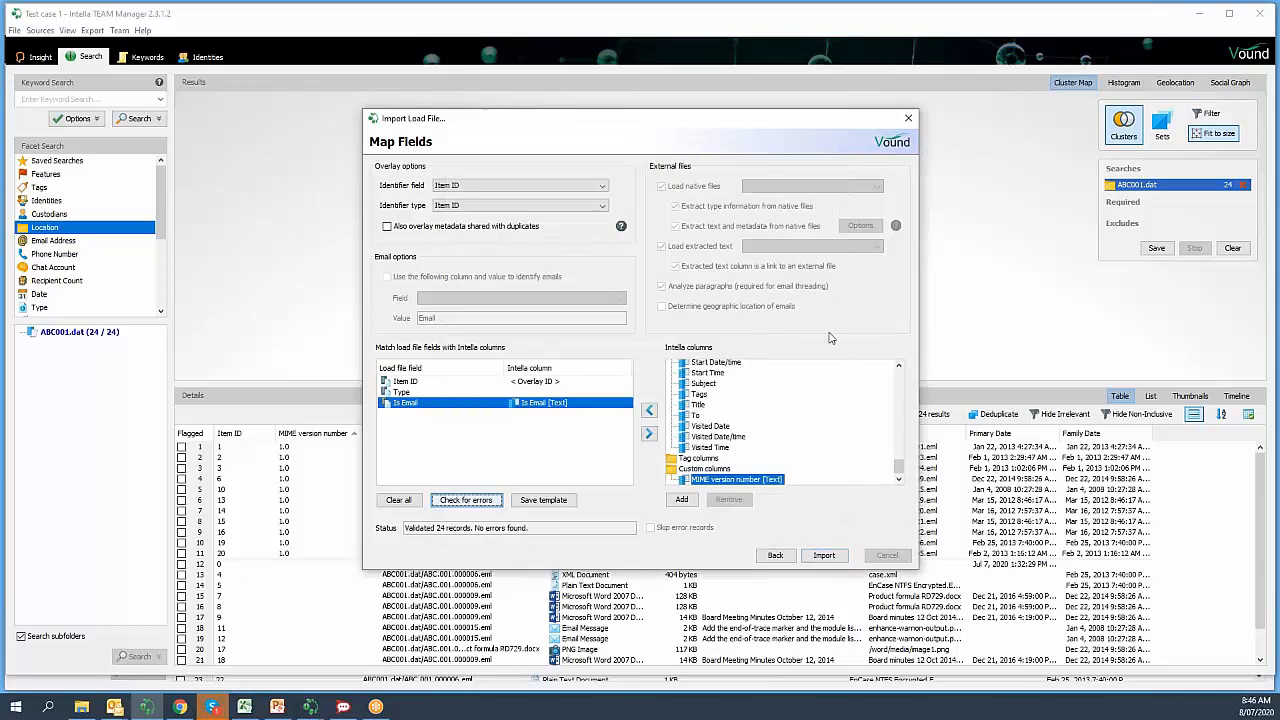
pyautogui.click(824, 556)
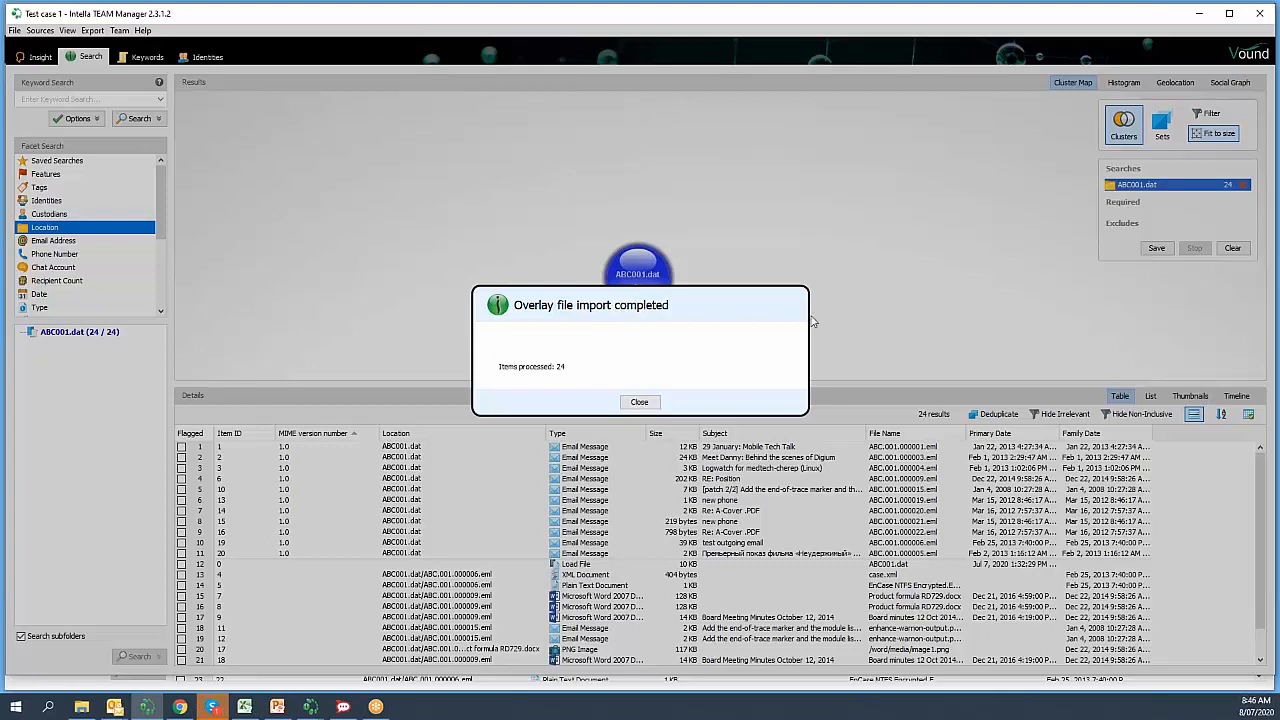
pyautogui.click(648, 402)
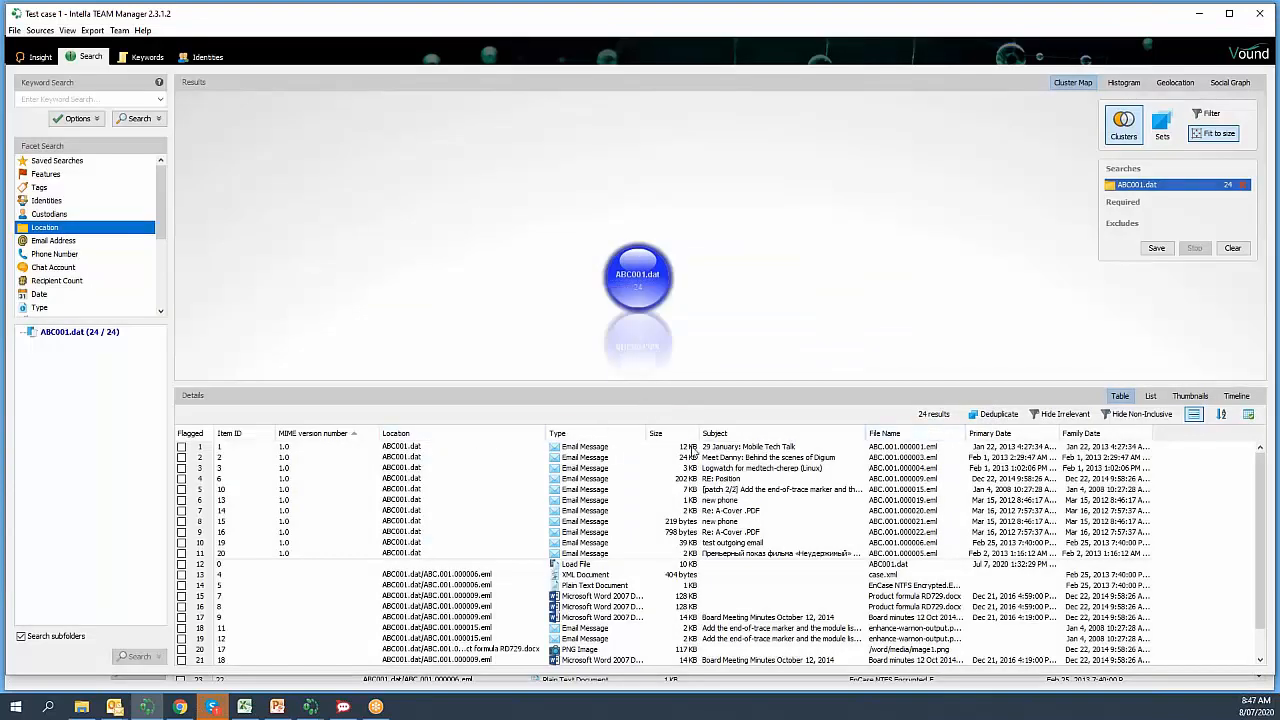
# Show the Is Email custom column in the results table directly after Item ID.
pyautogui.click(1249, 416)
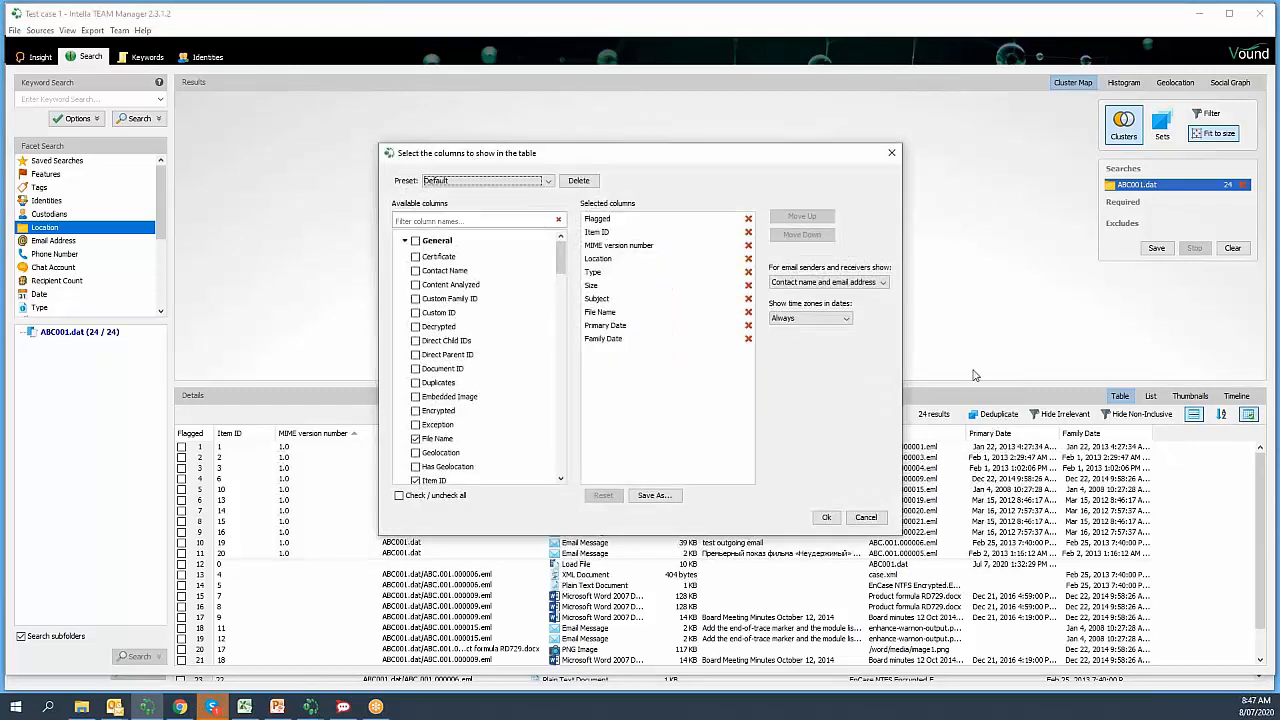
pyautogui.moveTo(561, 258); pyautogui.dragTo(568, 470)
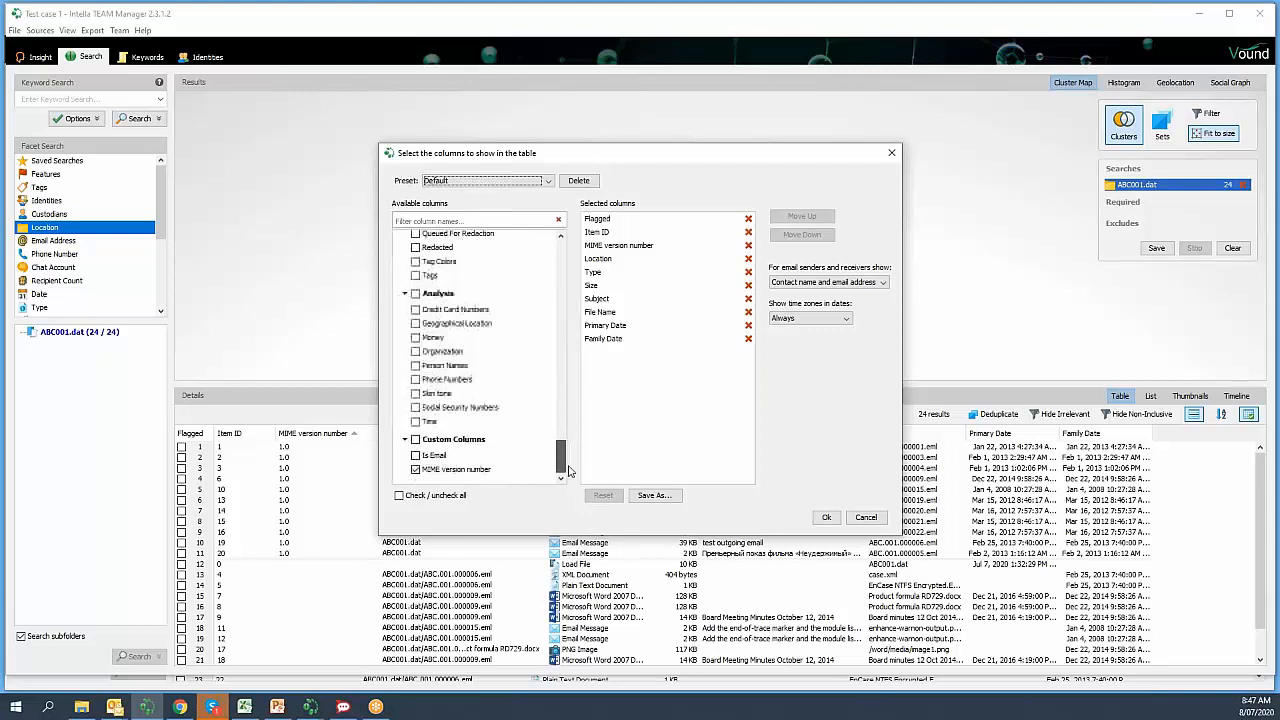
pyautogui.click(415, 455)
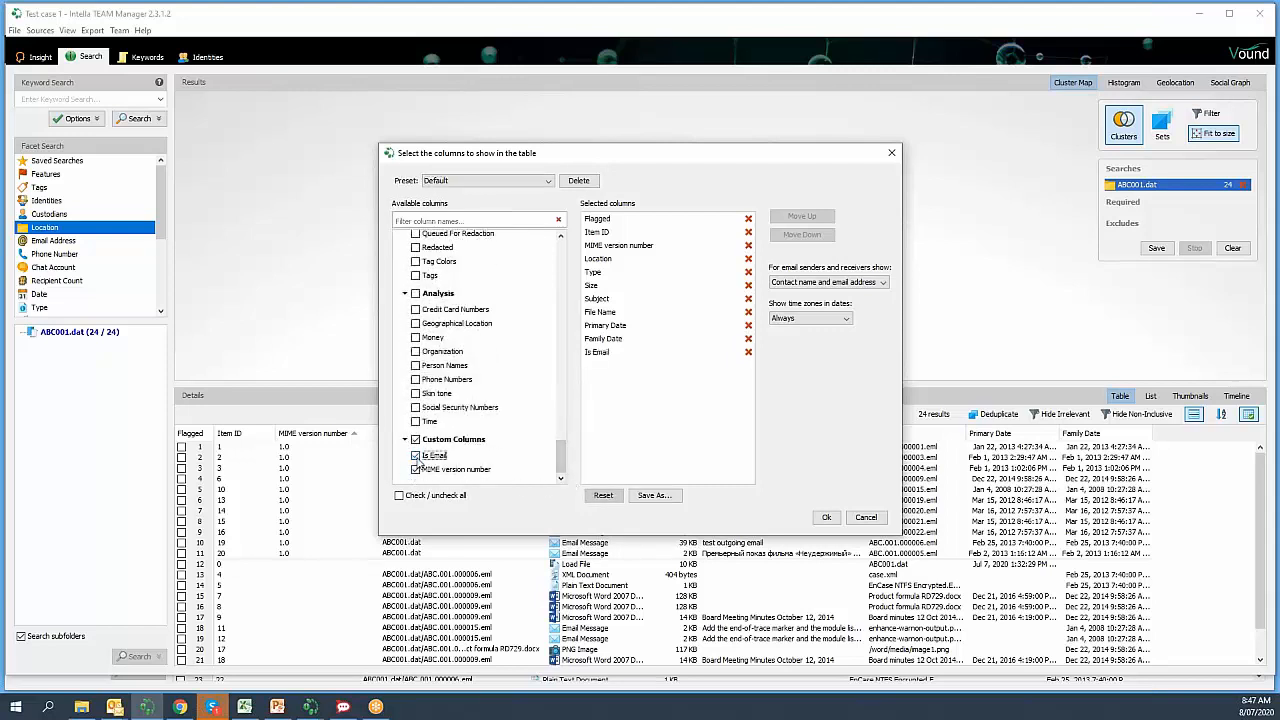
pyautogui.click(605, 354)
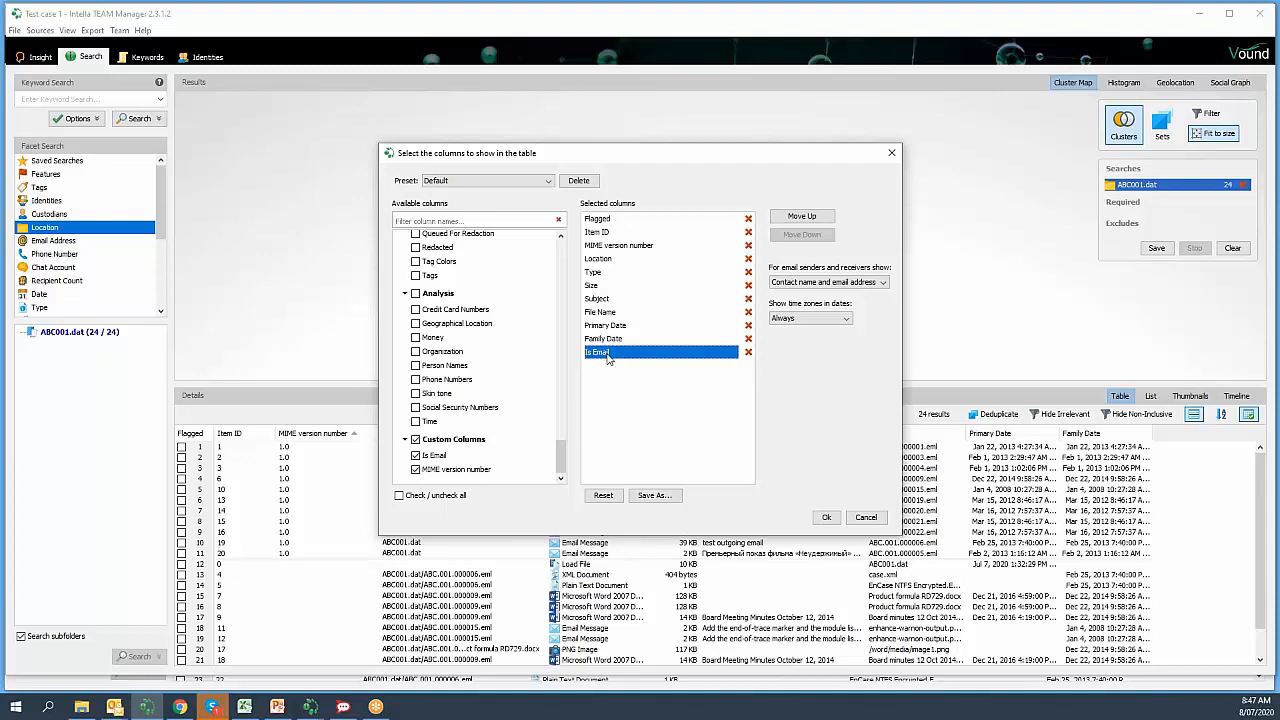
pyautogui.moveTo(607, 358); pyautogui.dragTo(606, 246)
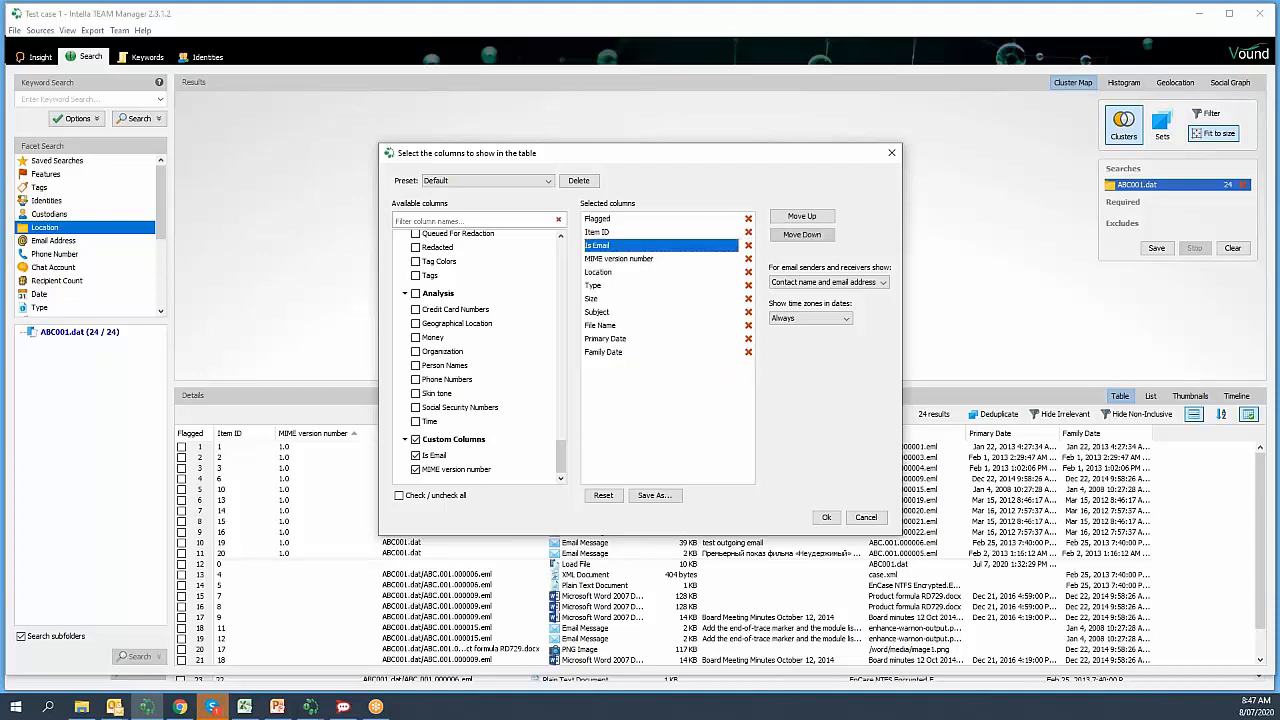
pyautogui.click(827, 519)
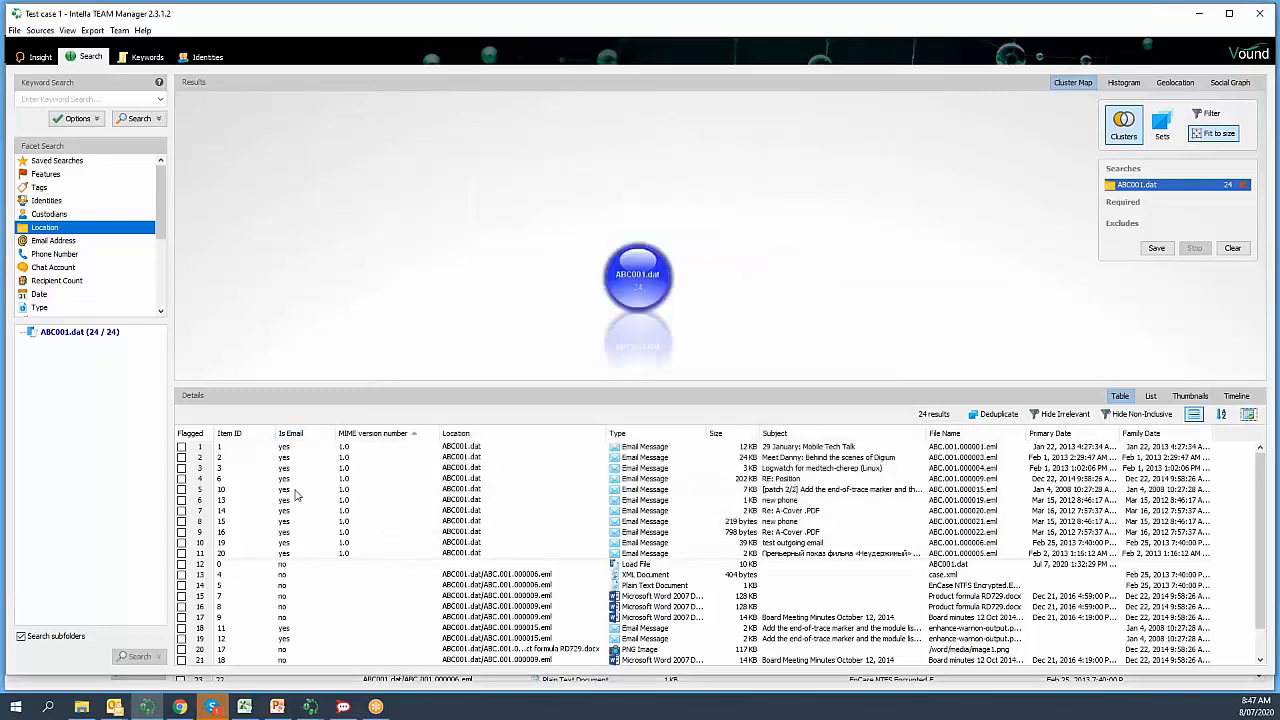
# Sort the results table by the Is Email column.
pyautogui.click(291, 433)
pyautogui.click(306, 438)
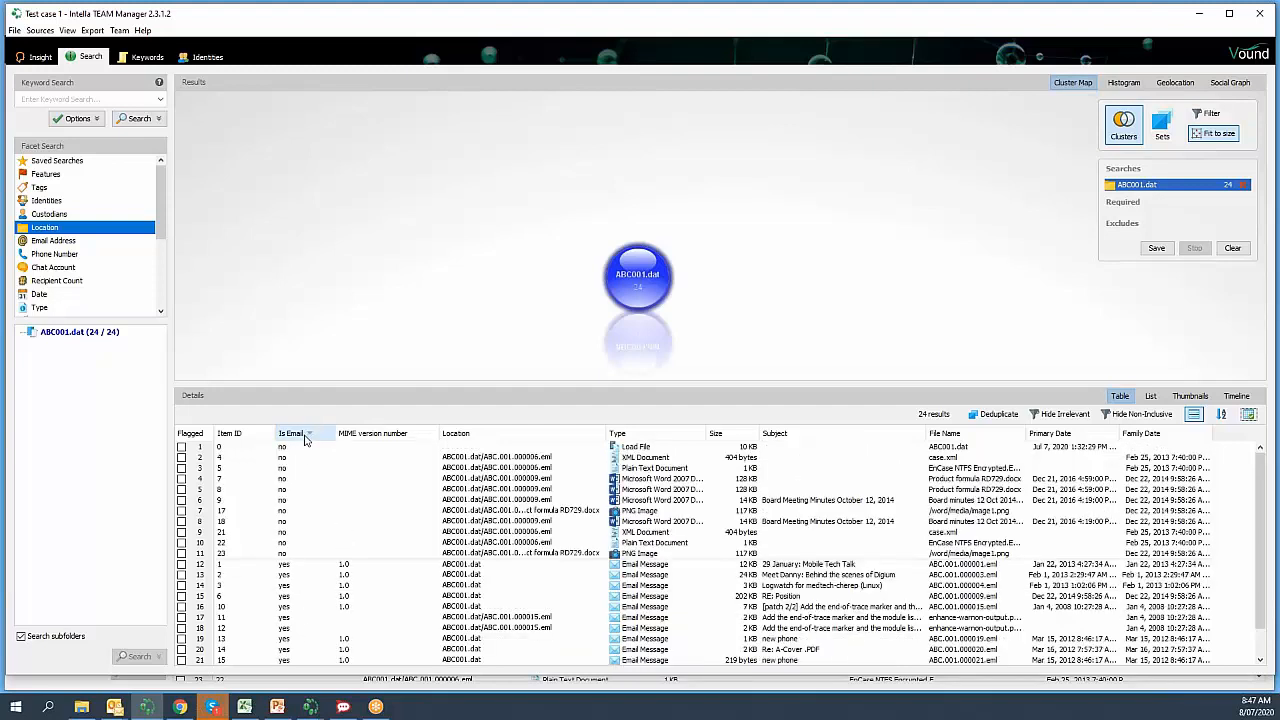